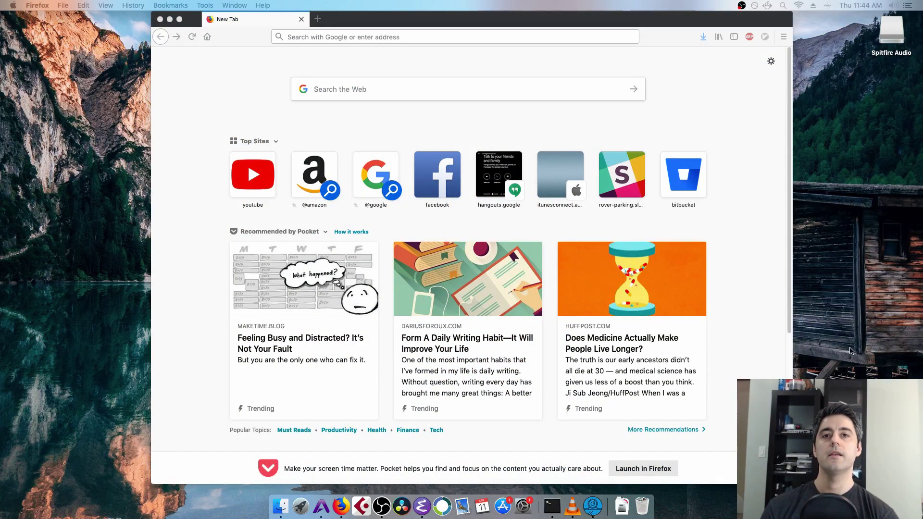
Run a web search for 'freetype' and open The FreeType Project result
click(330, 37)
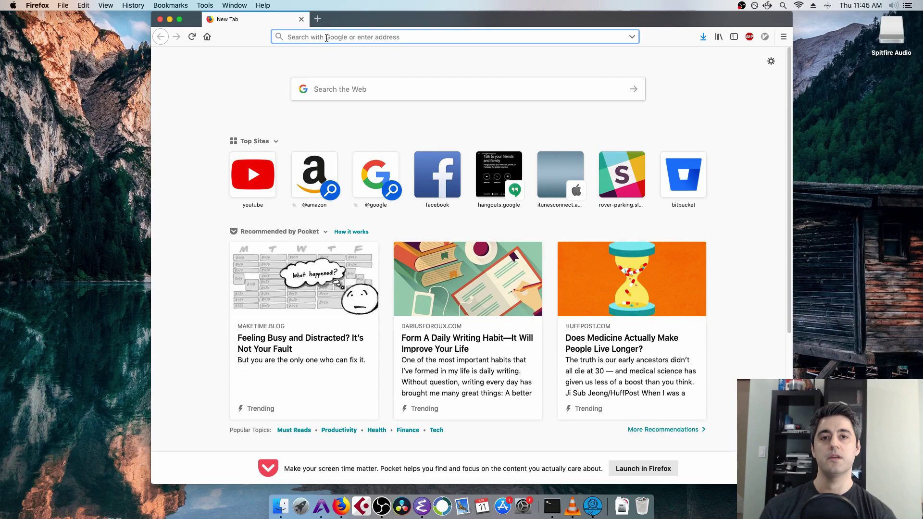
text(freety)
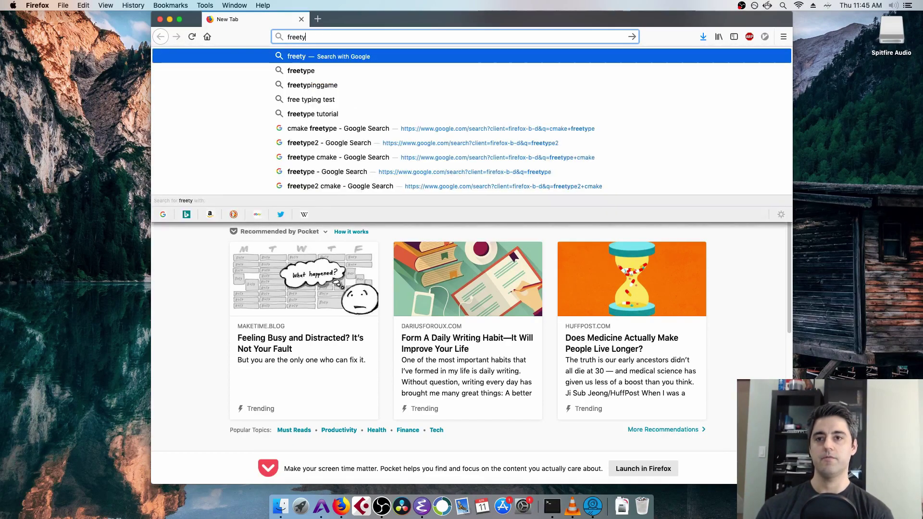
text(pe)
key(Return)
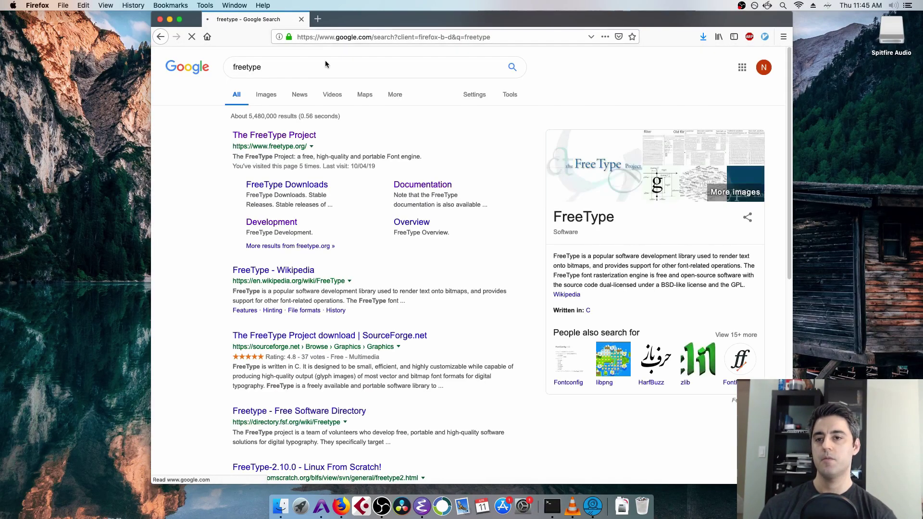
click(274, 135)
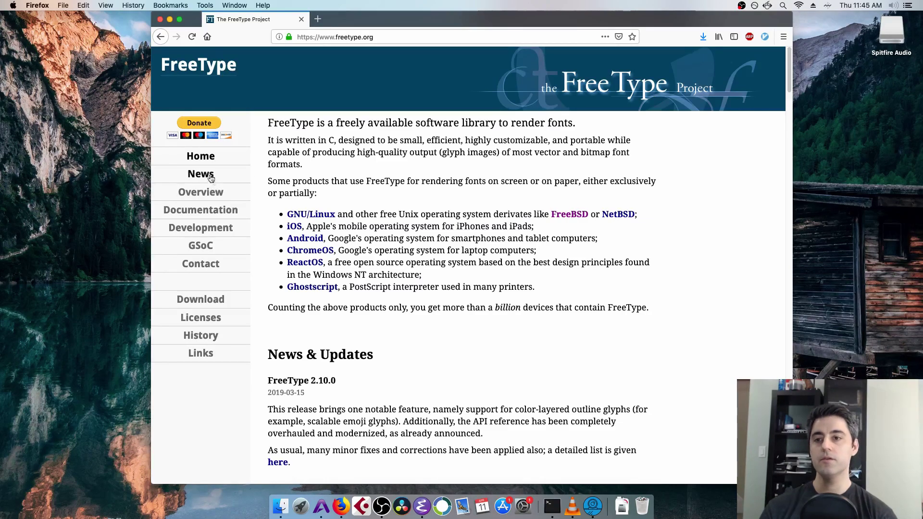
Go from Documentation to The FreeType Tutorial's Simple Glyph Loading page
click(201, 210)
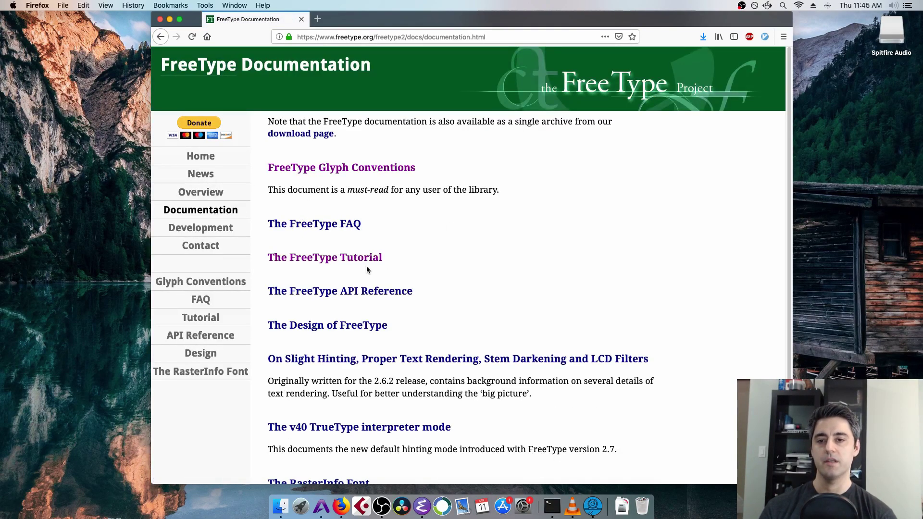
click(355, 261)
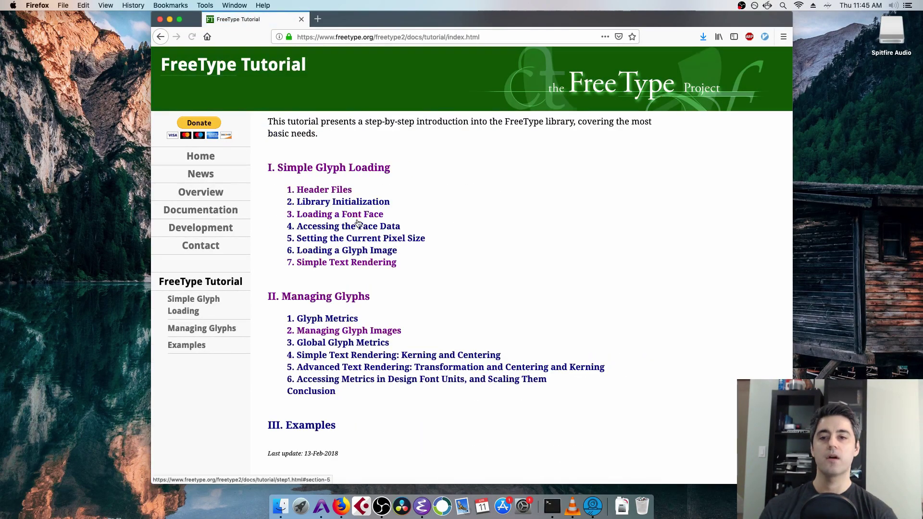
click(337, 175)
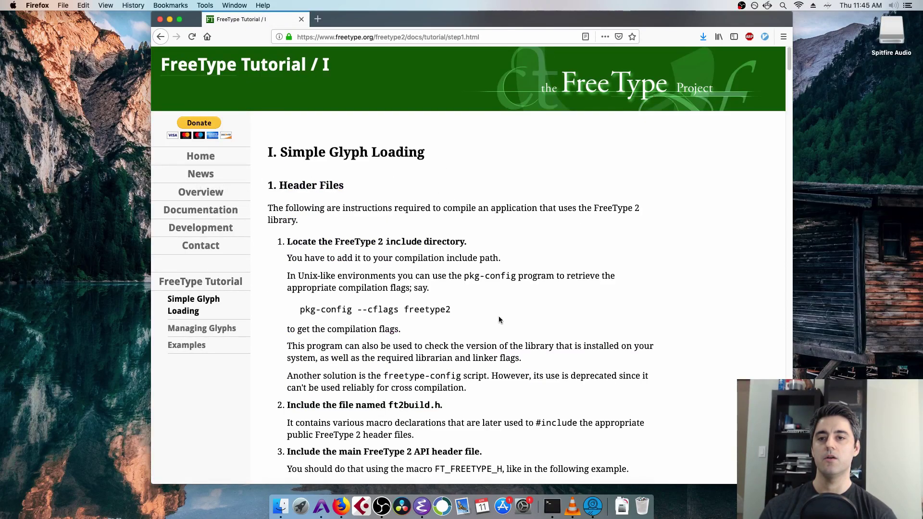
scroll(539, 278, down, 3)
scroll(538, 278, down, 3)
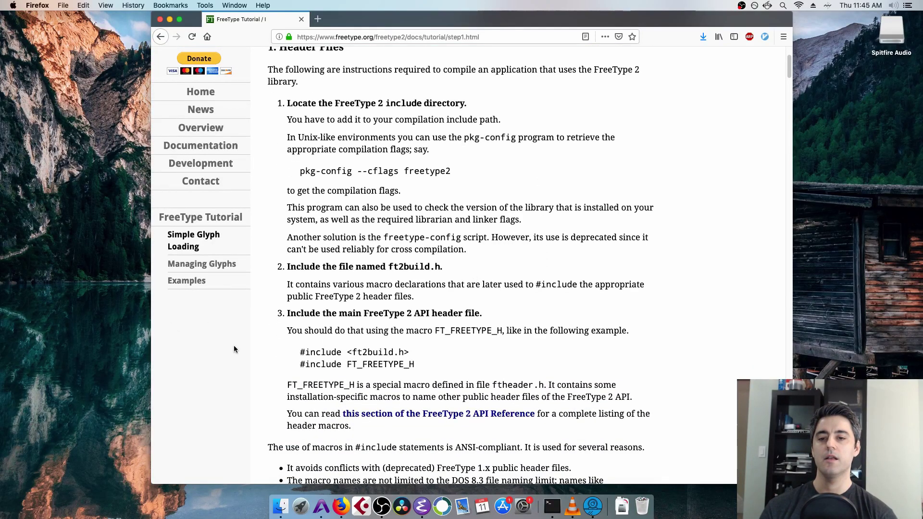
Highlight the ft2build.h and FT_FREETYPE_H #include lines under Header Files
drag(419, 364, 300, 351)
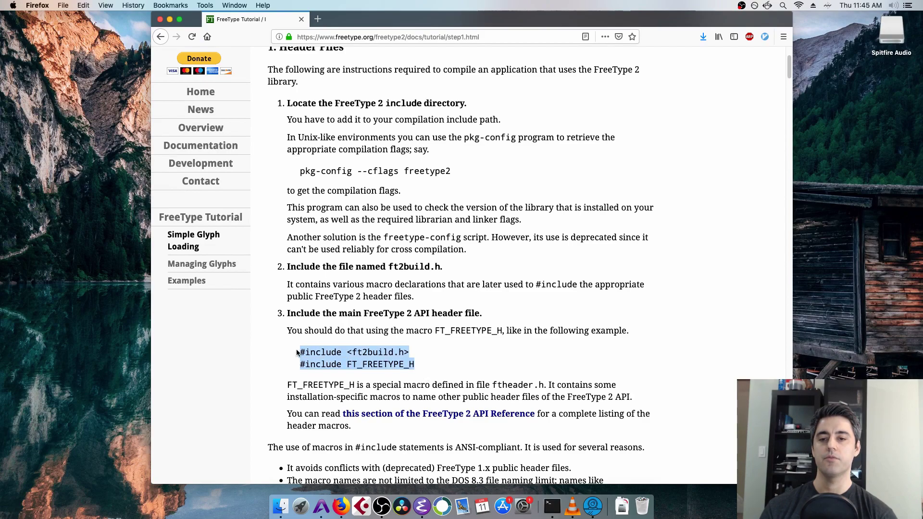
double_click(365, 365)
click(454, 360)
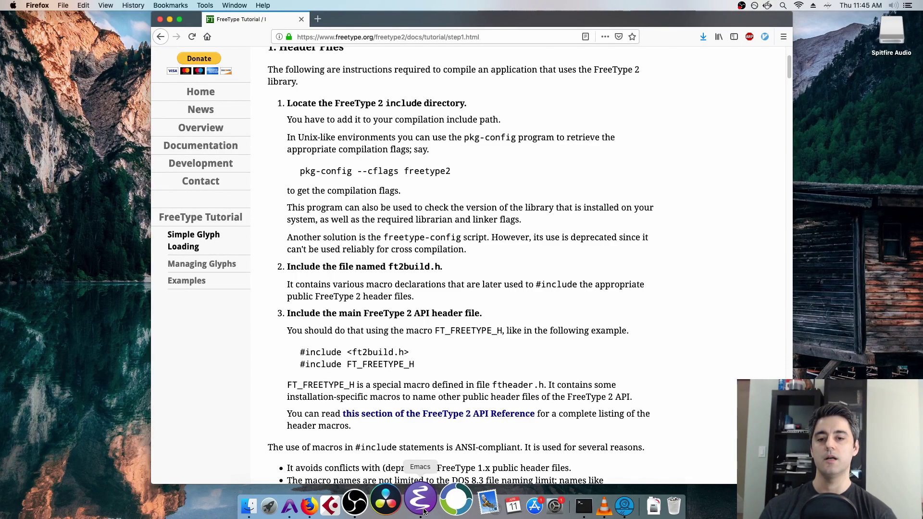
View the minimal main.cpp in Emacs, then move over to Terminal
click(425, 505)
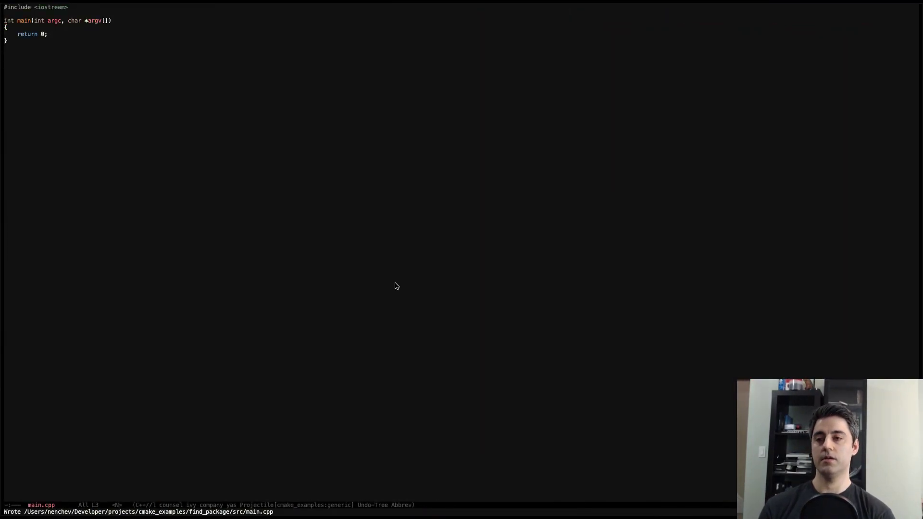
key(super+Tab)
key(super+shift+Tab)
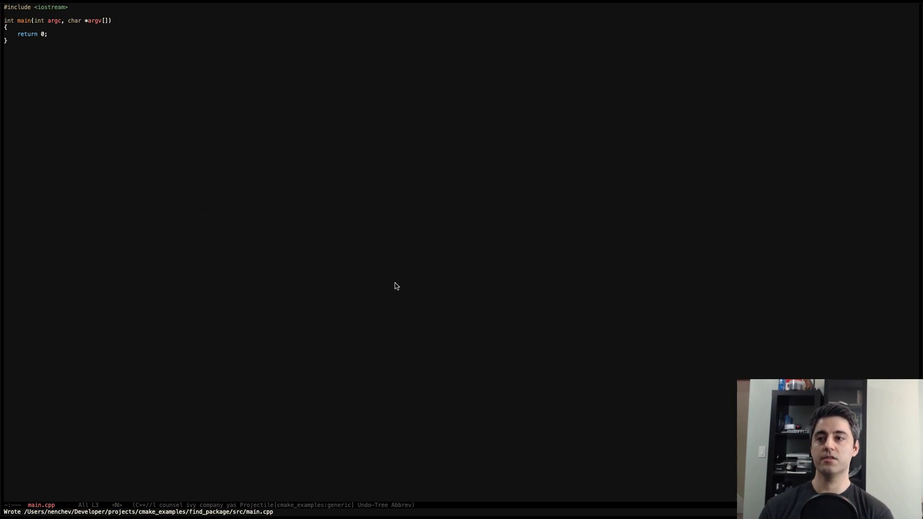
key(super+Tab)
key(super+Tab)
key(super+Tab)
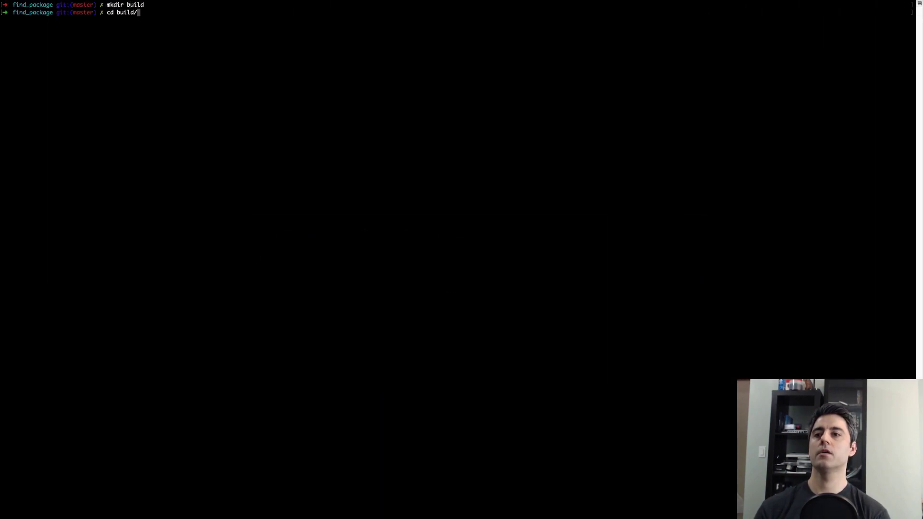
Create and enter the build folder, configure with cmake .., and return to the project root
key(Return)
text(cmake  ..)
key(Return)
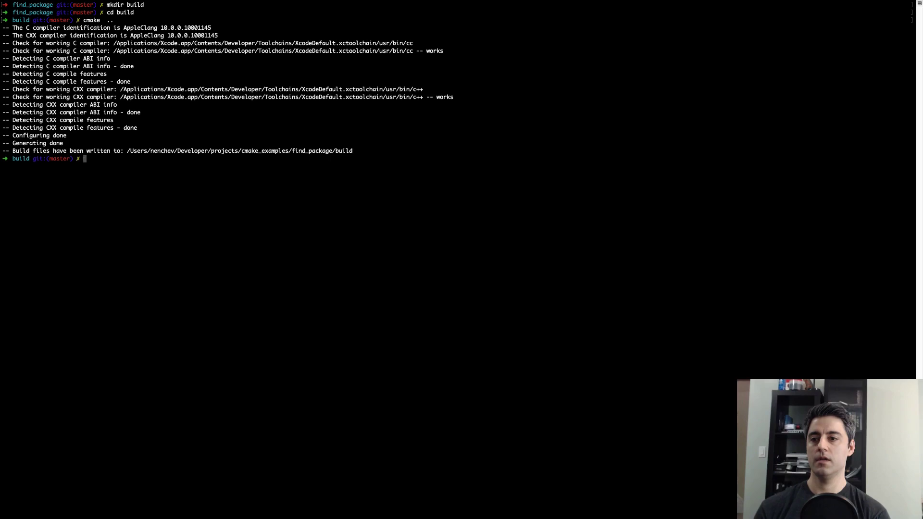
text(cd ..)
key(Return)
text(cmake )
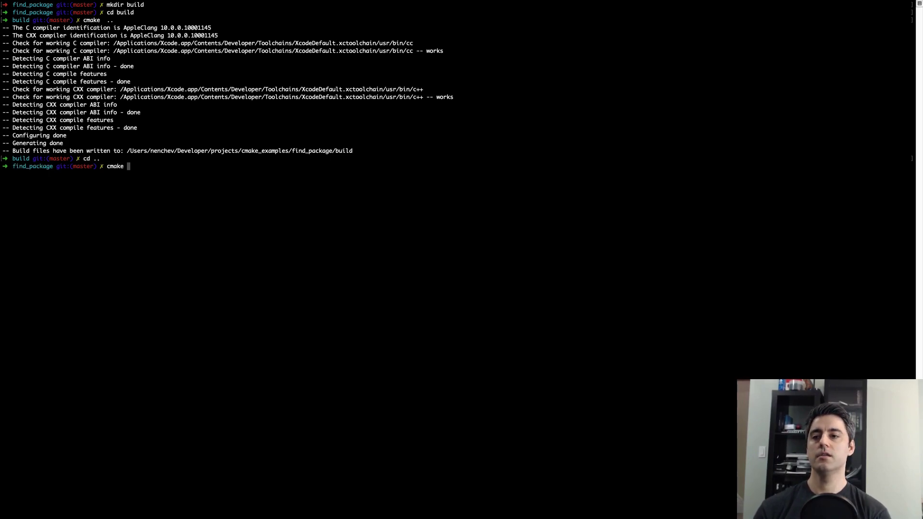
text(--build build)
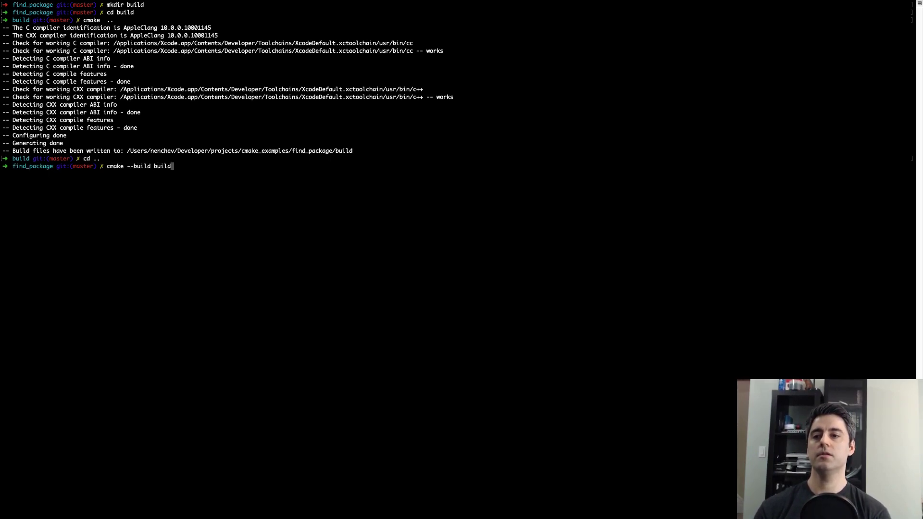
Build with cmake --build build and run build/basic successfully
key(Return)
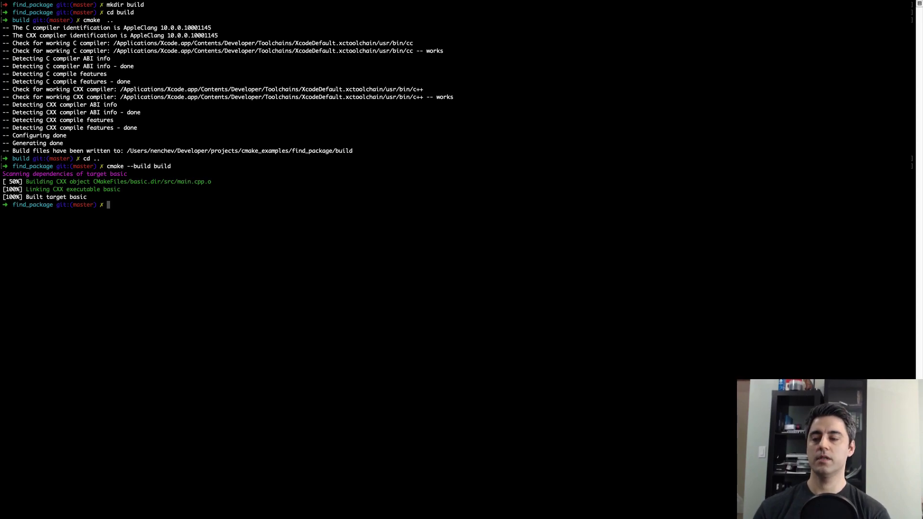
text(build)
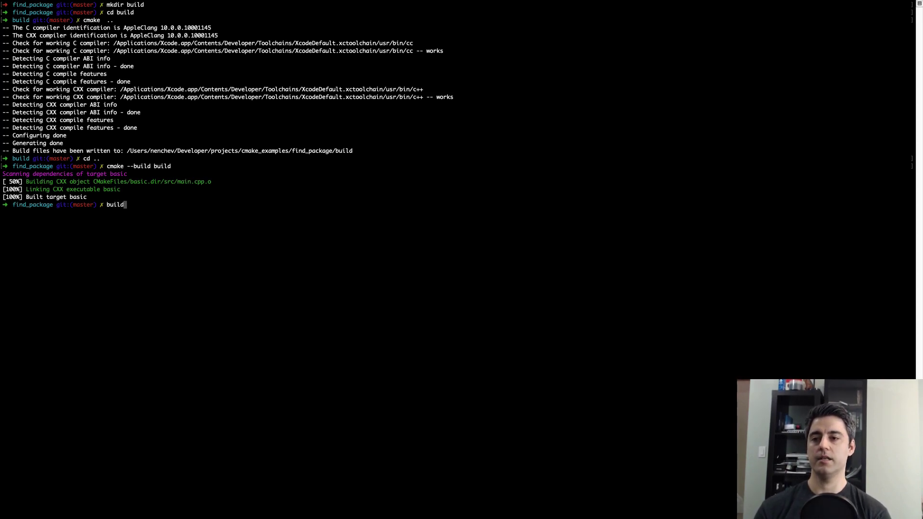
text(/basic)
key(Return)
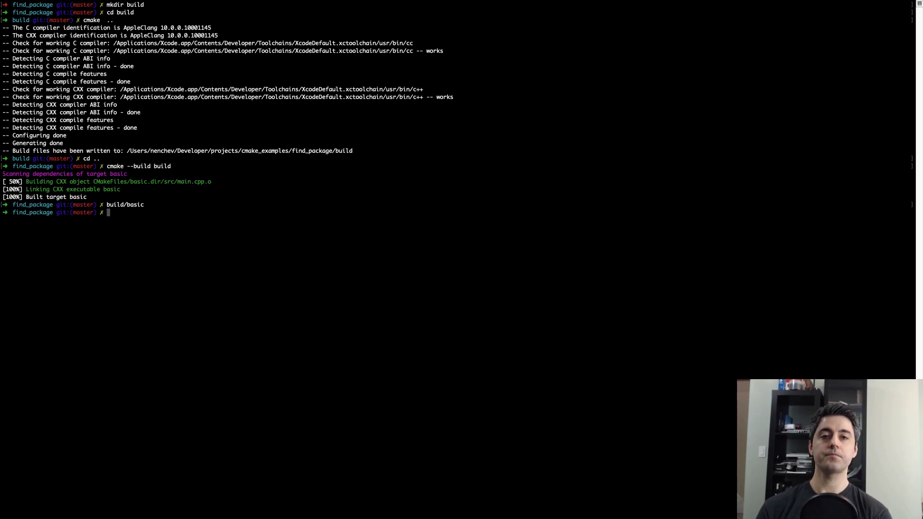
key(super+Tab)
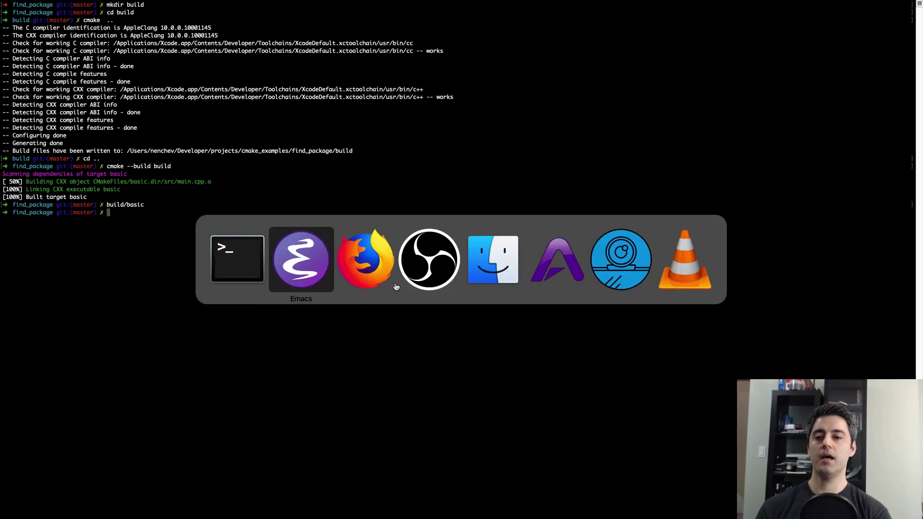
key(super+shift+Tab)
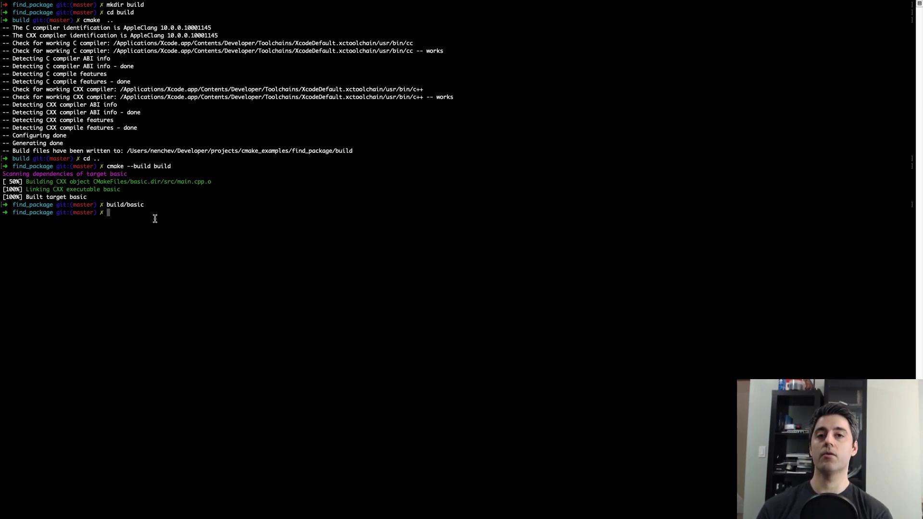
Paste the ft2build.h and FT_FREETYPE_H includes above main in main.cpp and save
key(super+Tab)
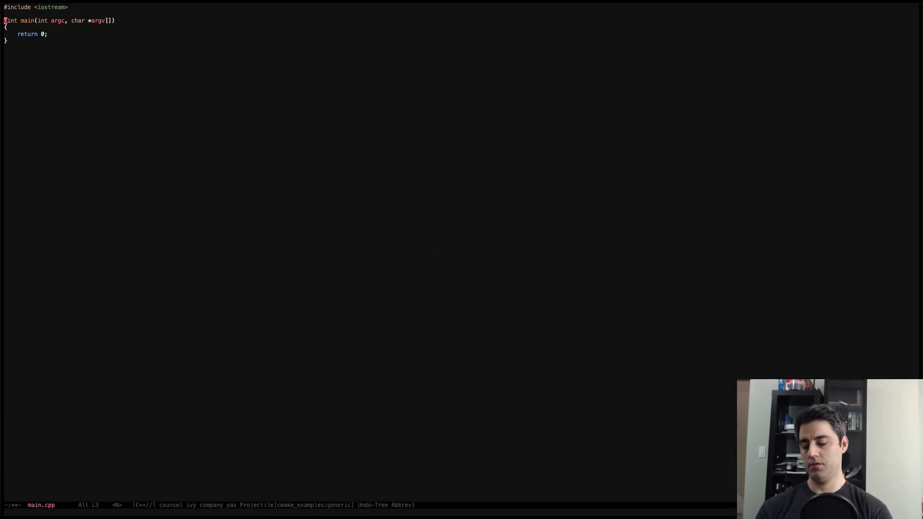
key(ctrl+y)
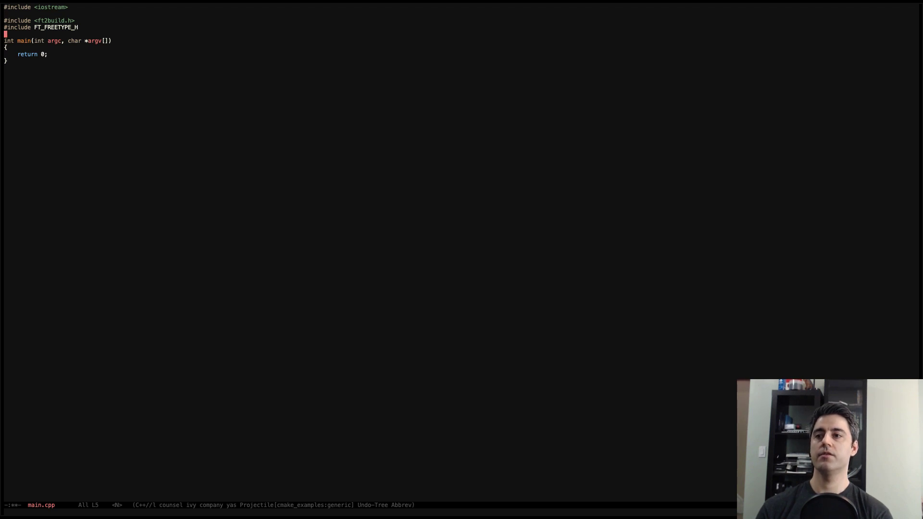
key(ctrl+x)
key(ctrl+s)
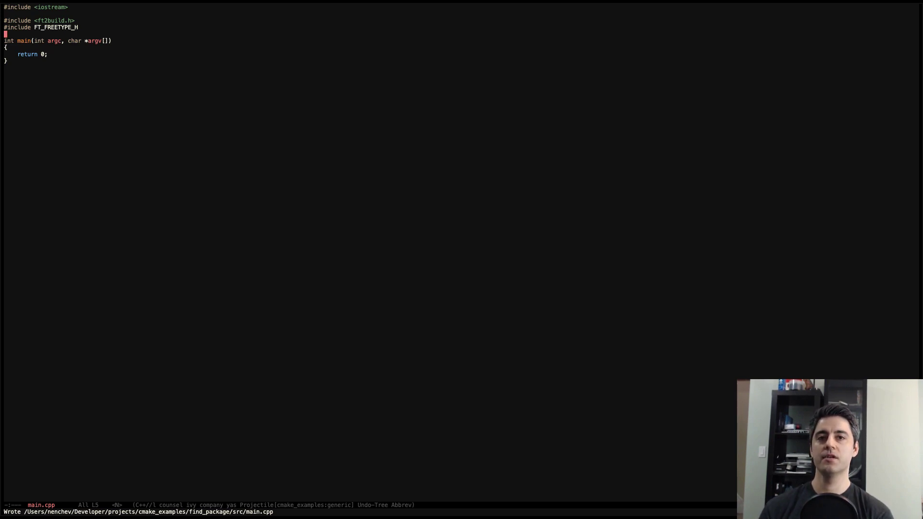
Rerun cmake --build build, which fails with 'ft2build.h' file not found
key(super+Tab)
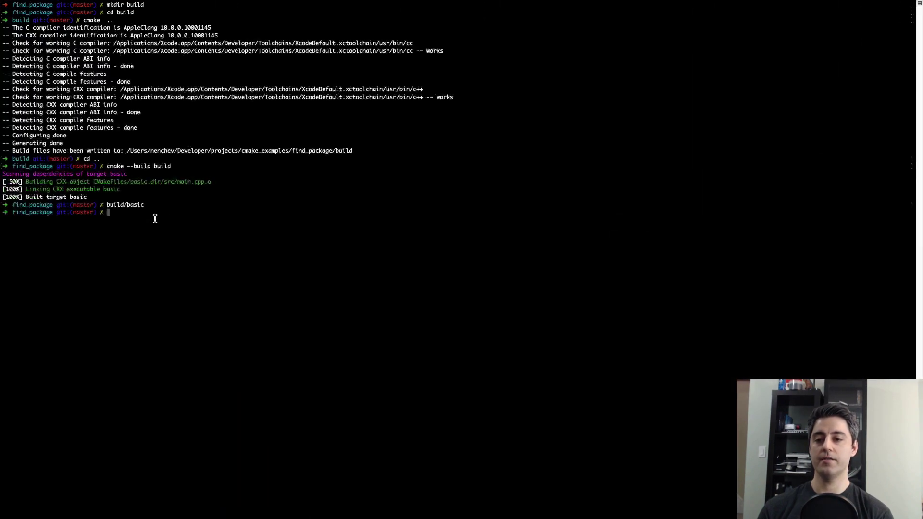
key(Up)
key(ctrl+u)
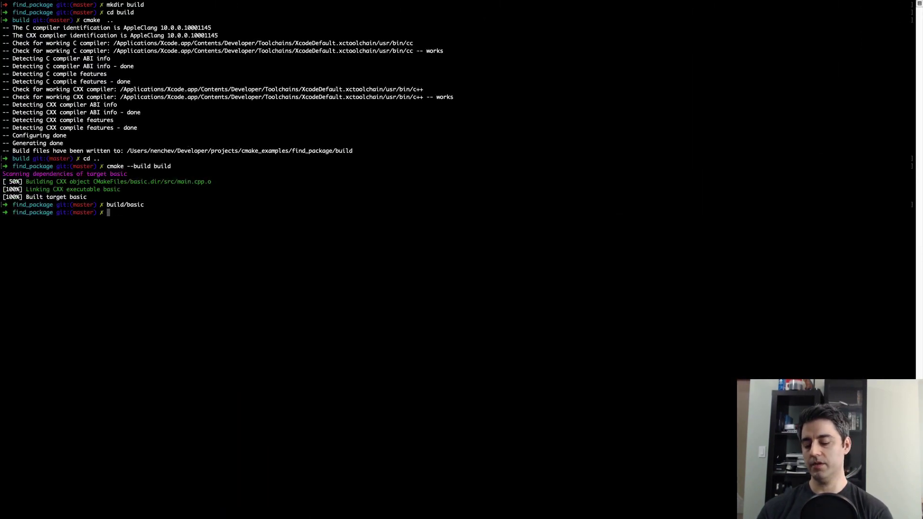
key(Up)
key(Up)
key(Return)
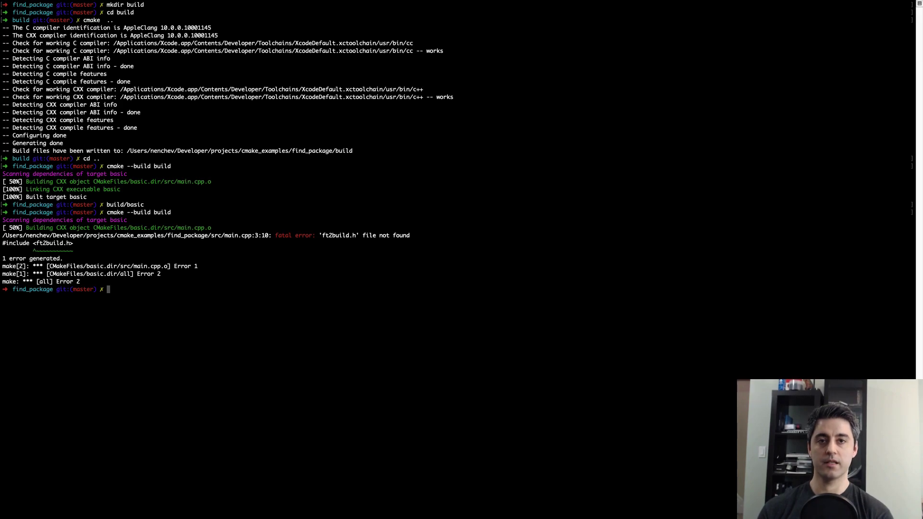
key(super+Tab)
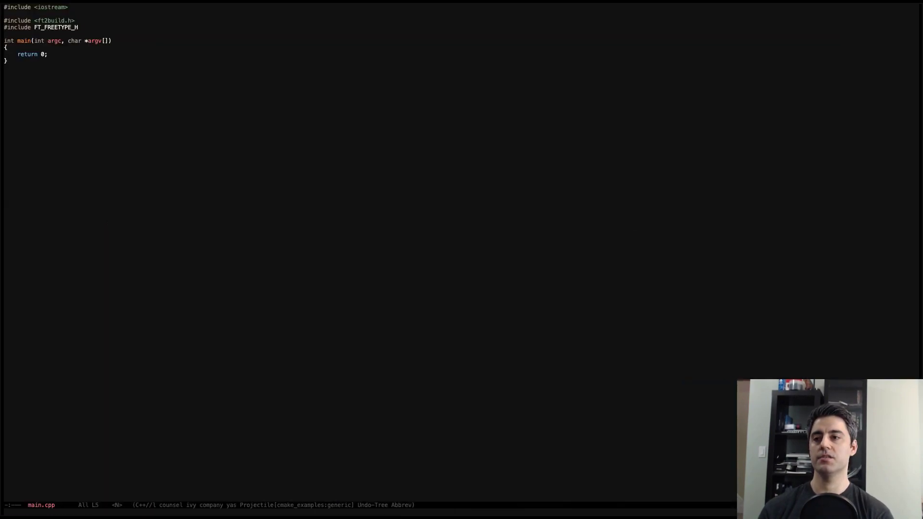
Switch the Emacs buffer to CMakeLists.txt with C-x b
key(ctrl+x)
key(b)
key(Return)
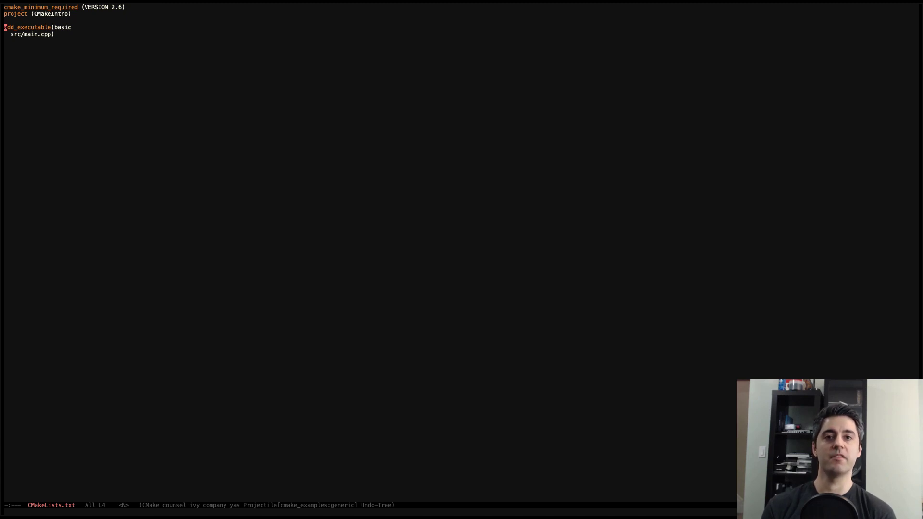
Leave Emacs and swipe across to the next macOS desktop spaces
key(alt+Tab)
key(alt+Tab)
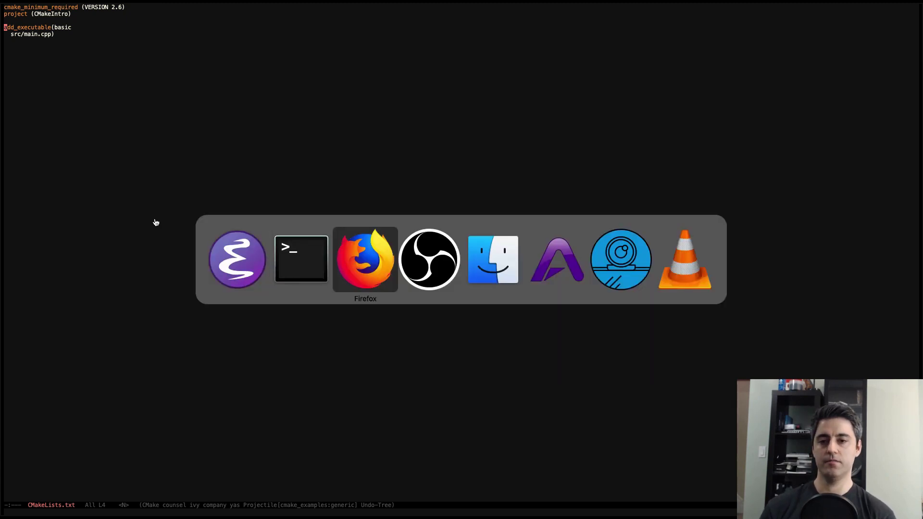
key(ctrl+Right)
key(ctrl+Right)
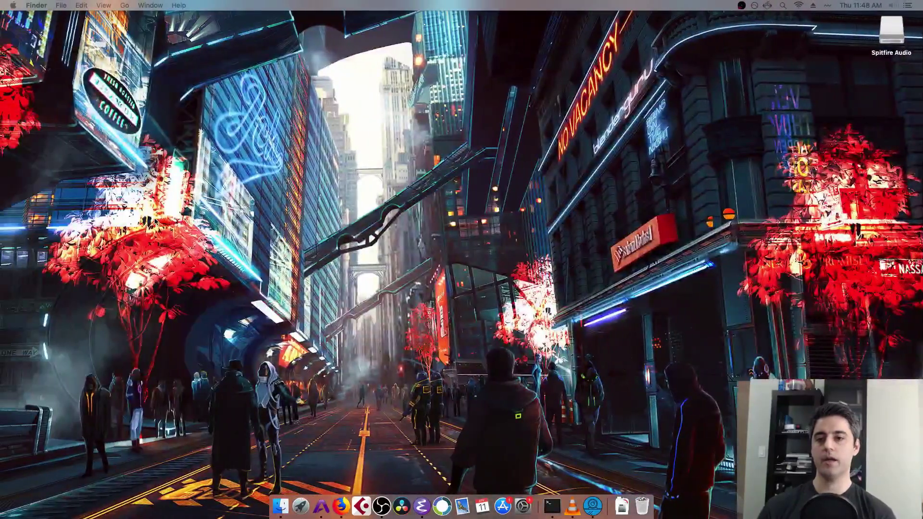
key(ctrl+Right)
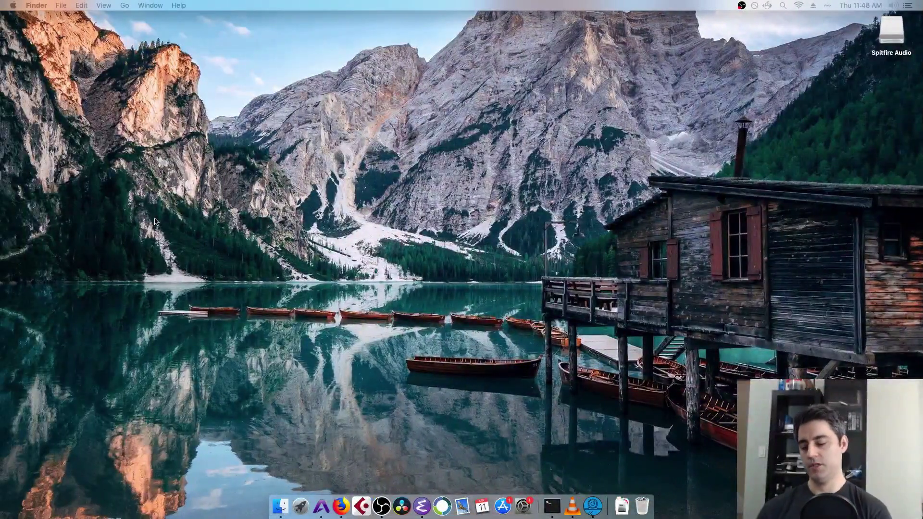
Search 'findfreetype' in a new tab, read FindFreetype.cmake on GitHub, then return to results
click(340, 507)
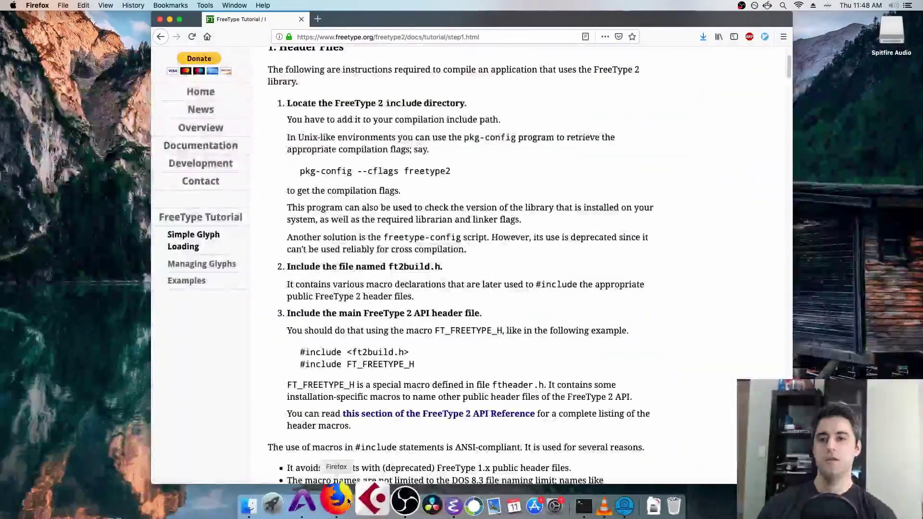
key(super+t)
text(find)
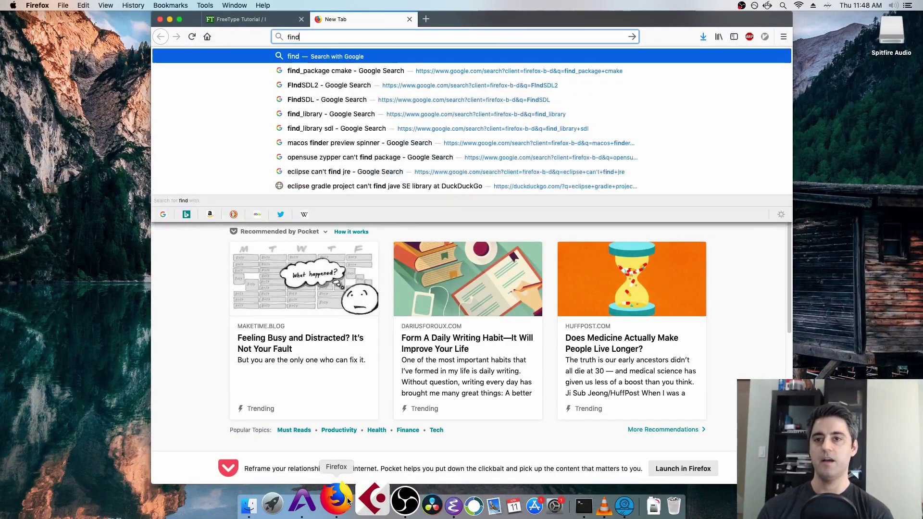
text(freetype)
key(Return)
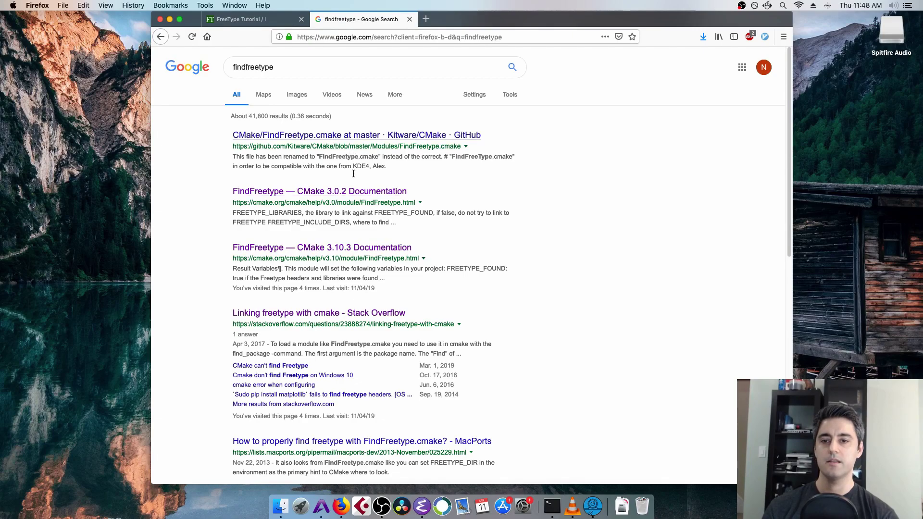
click(326, 137)
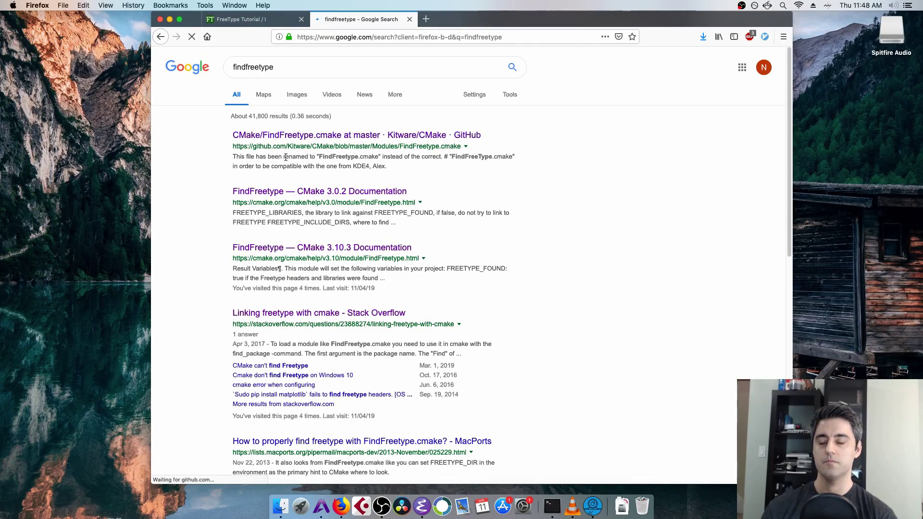
scroll(403, 238, down, 5)
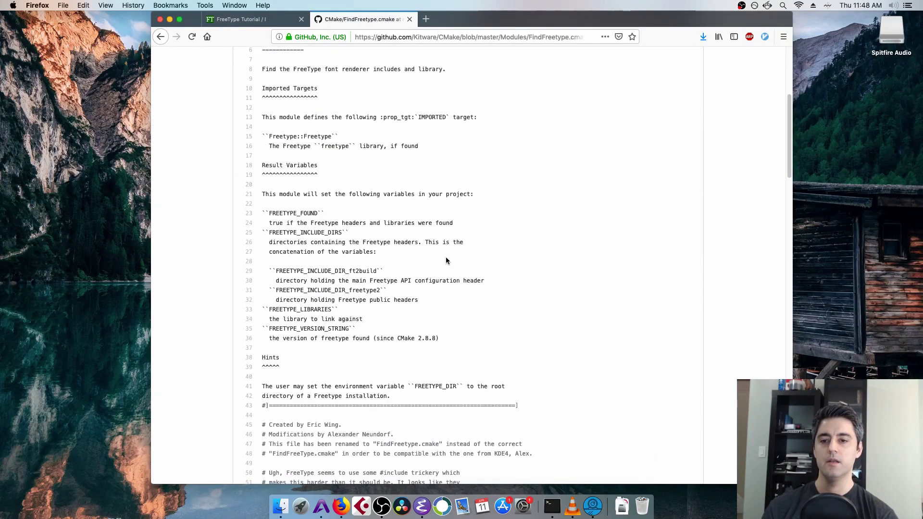
scroll(454, 253, down, 2)
scroll(467, 252, down, 3)
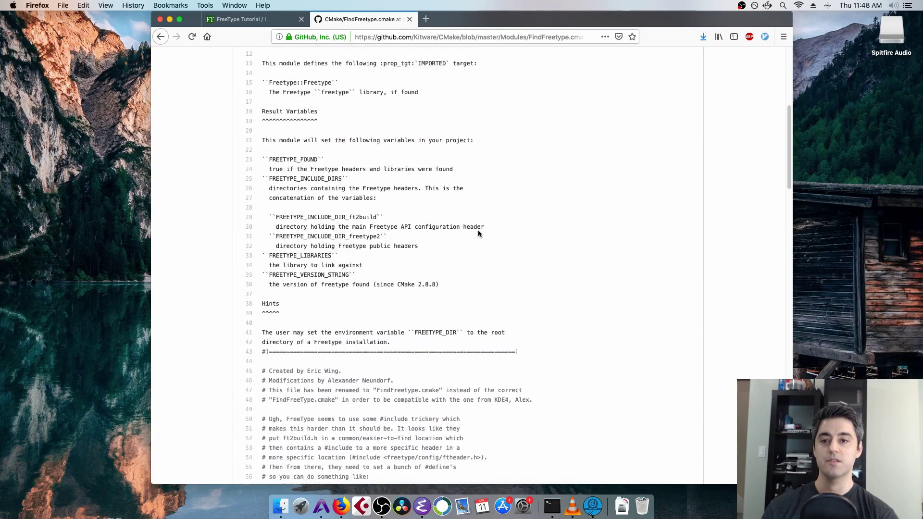
scroll(478, 230, down, 3)
scroll(464, 229, down, 5)
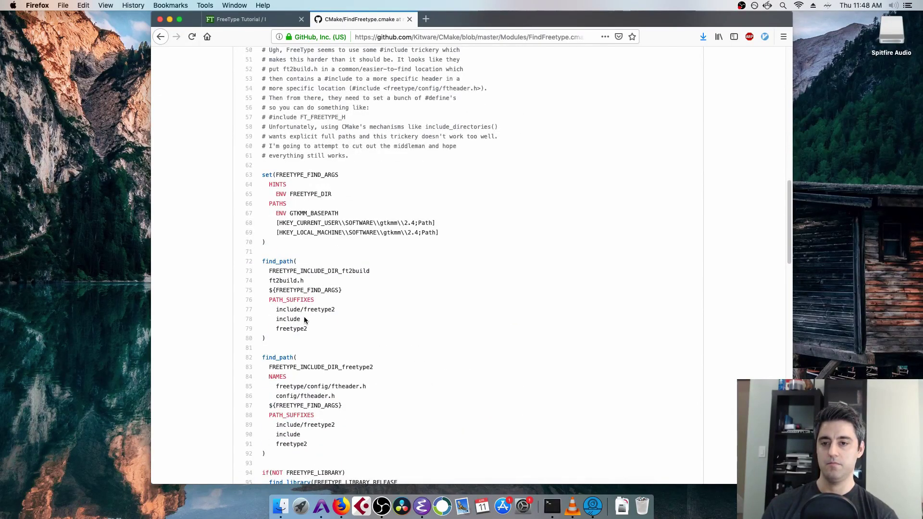
scroll(333, 270, down, 2)
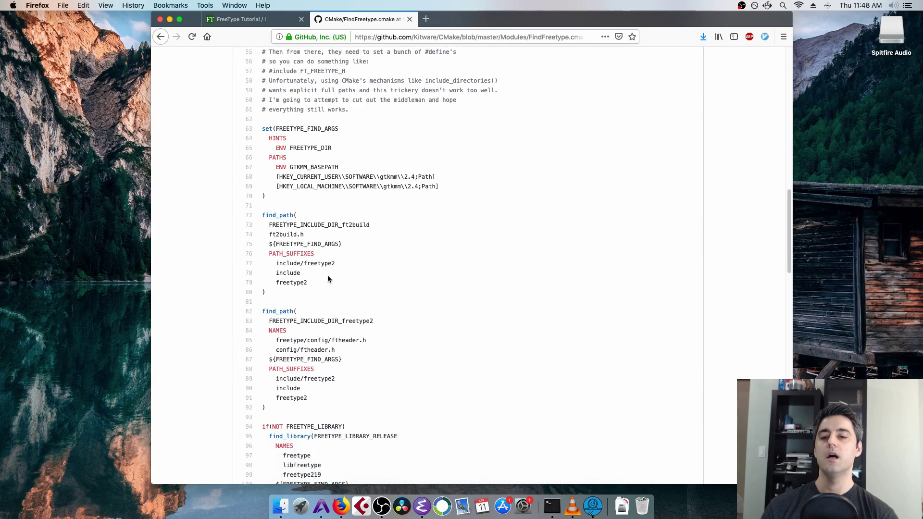
scroll(368, 284, down, 2)
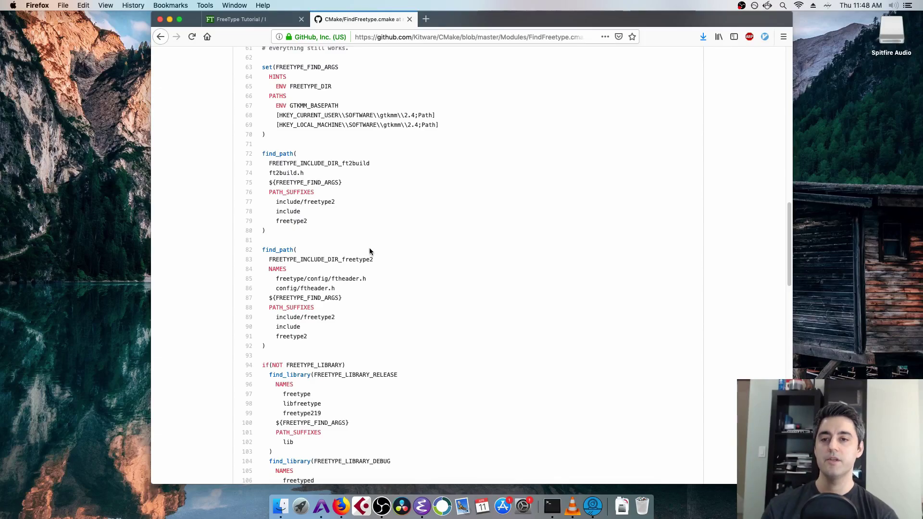
scroll(366, 250, down, 5)
key(alt+Left)
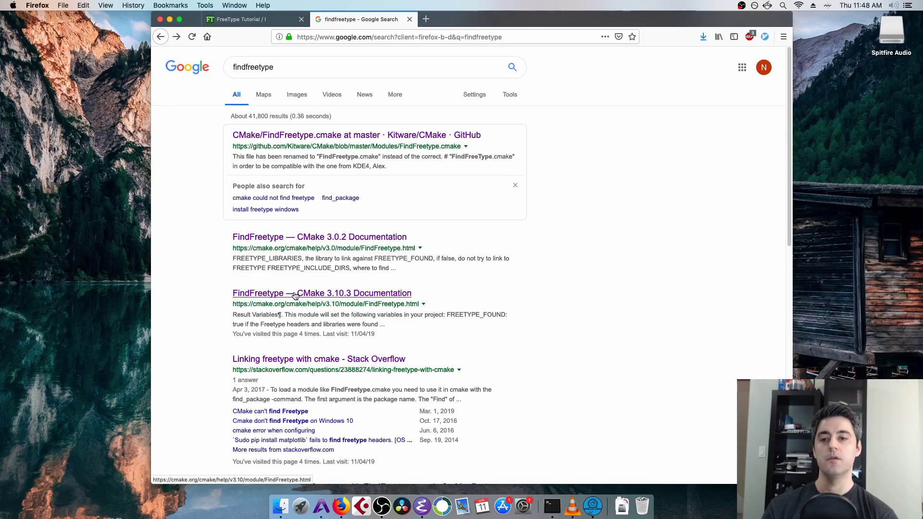
Open the CMake 3.10.3 FindFreetype docs and highlight FREETYPE_INCLUDE_DIRS and FREETYPE_LIBRARIES
click(294, 294)
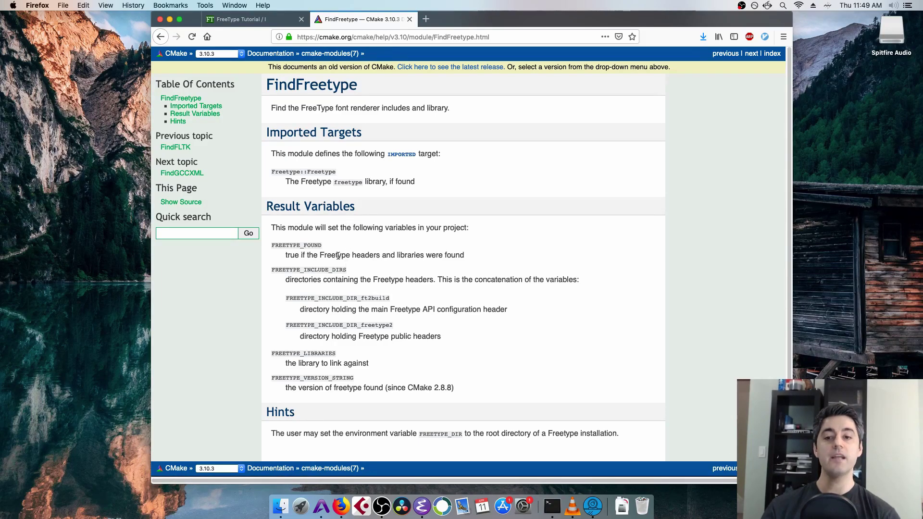
double_click(318, 269)
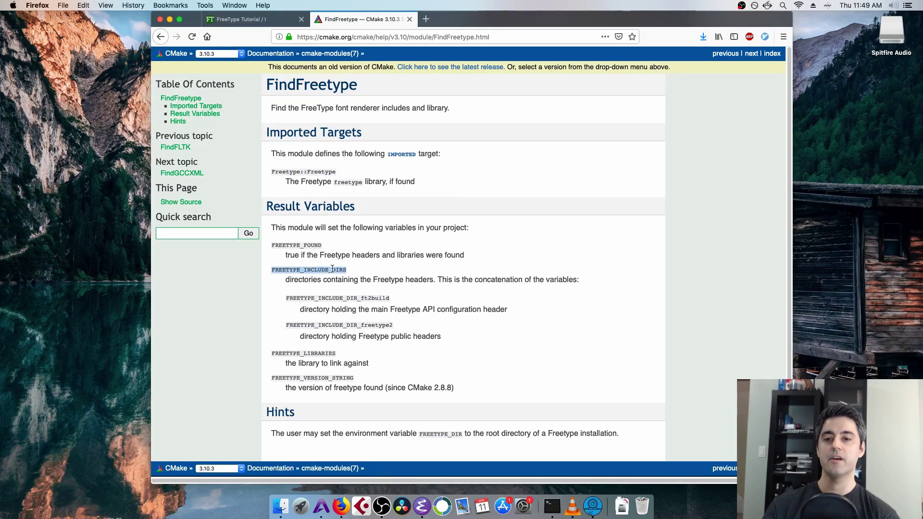
double_click(340, 270)
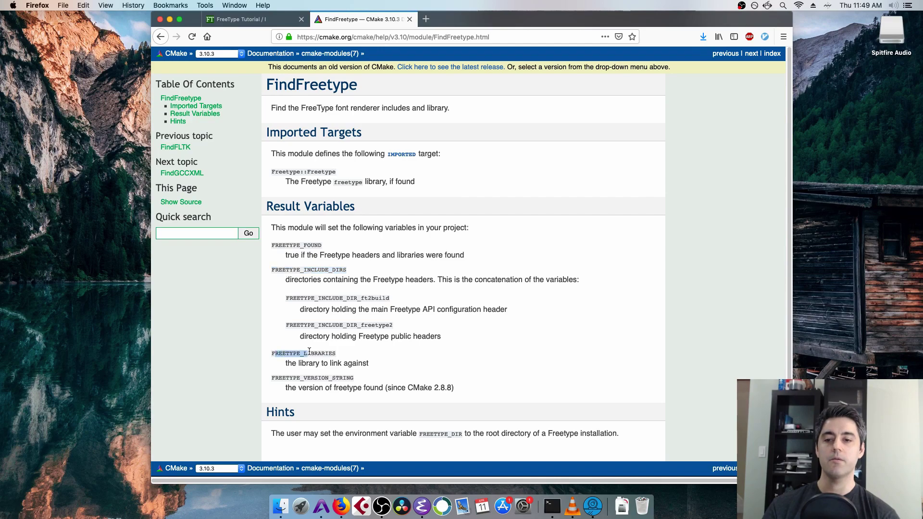
drag(273, 355, 322, 353)
click(333, 351)
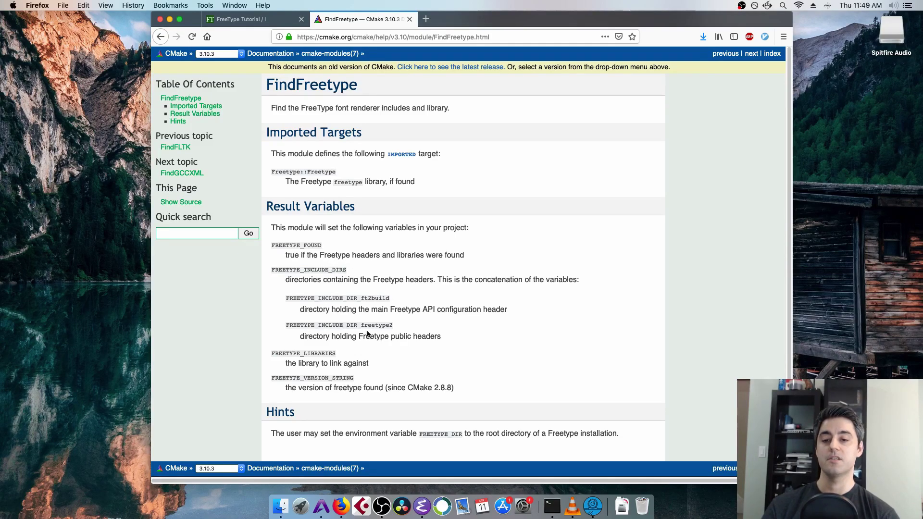
double_click(291, 272)
click(316, 353)
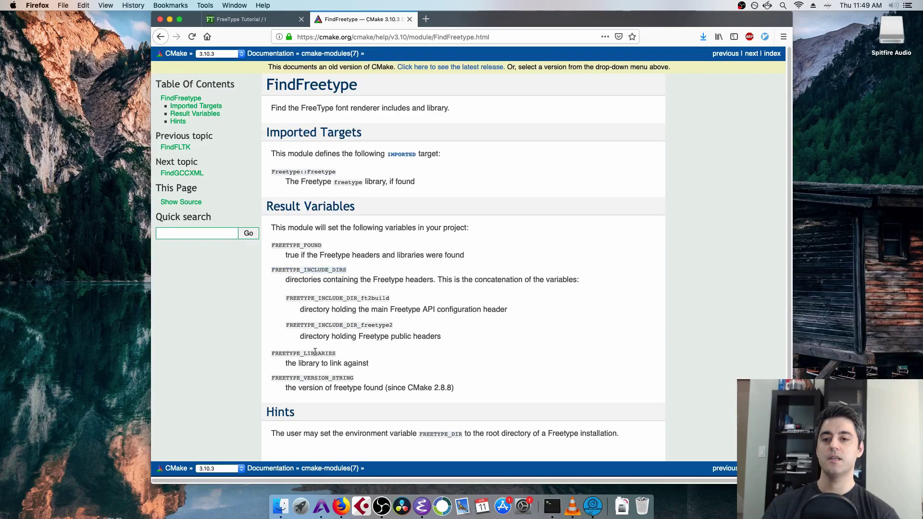
double_click(316, 352)
Save CMakeLists.txt with its new find_package(Freetype REQUIRED) line, then return to Terminal
click(423, 506)
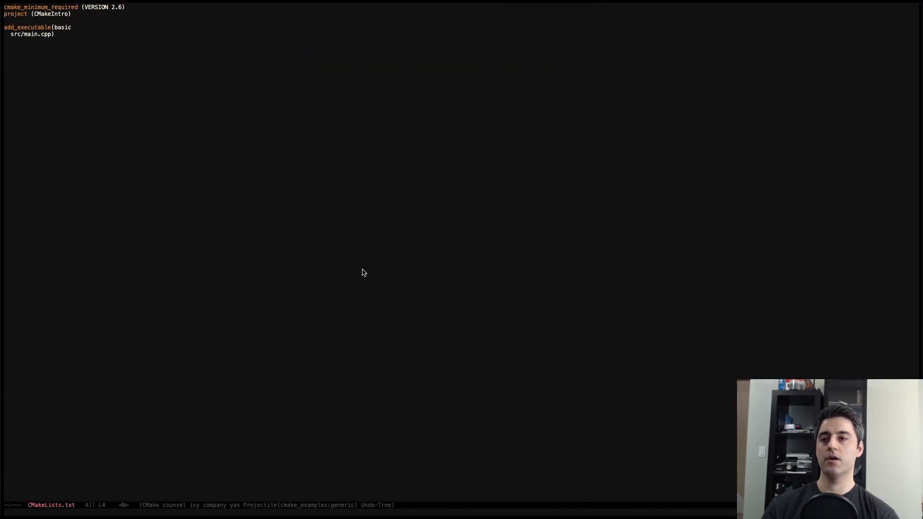
text(find_package(Freetype REQUIRED))
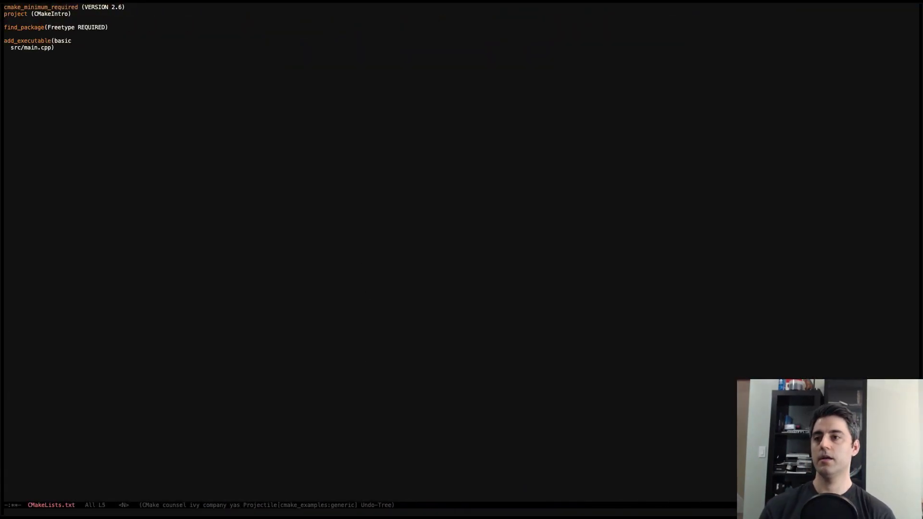
key(ctrl+x)
key(ctrl+s)
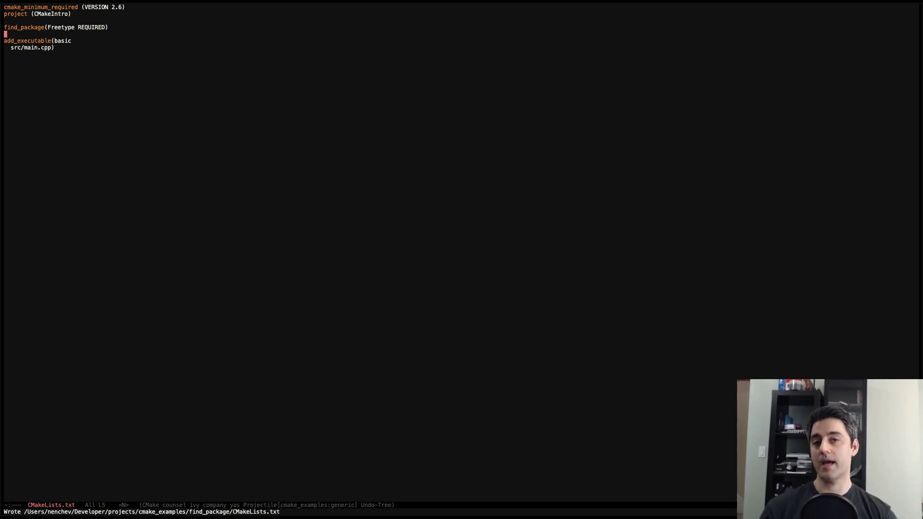
key(super+Tab)
key(super+Tab)
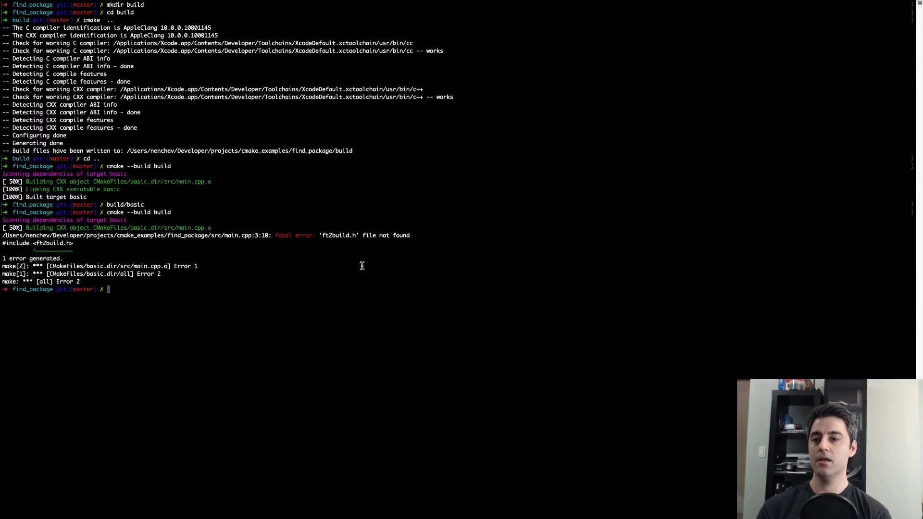
Clear the terminal and rerun cmake .. from build, which now finds Freetype 2.9.1
key(ctrl+l)
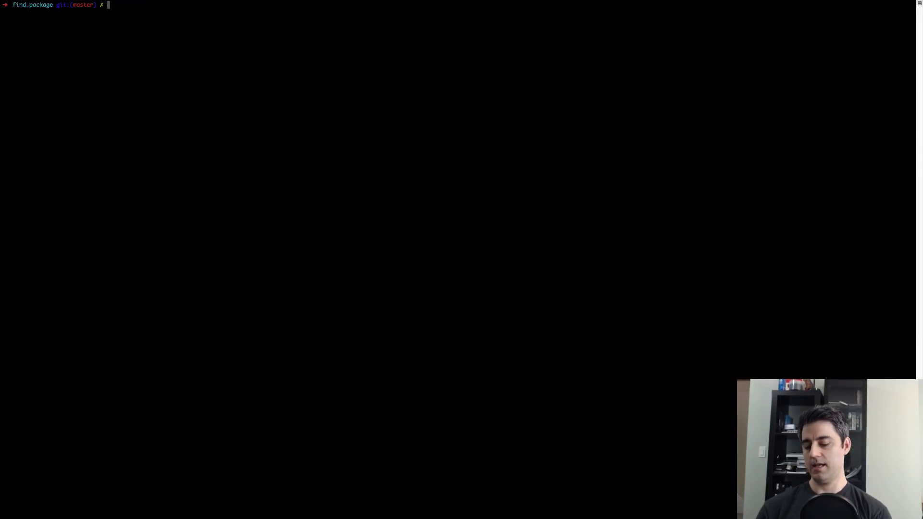
text(cd build/)
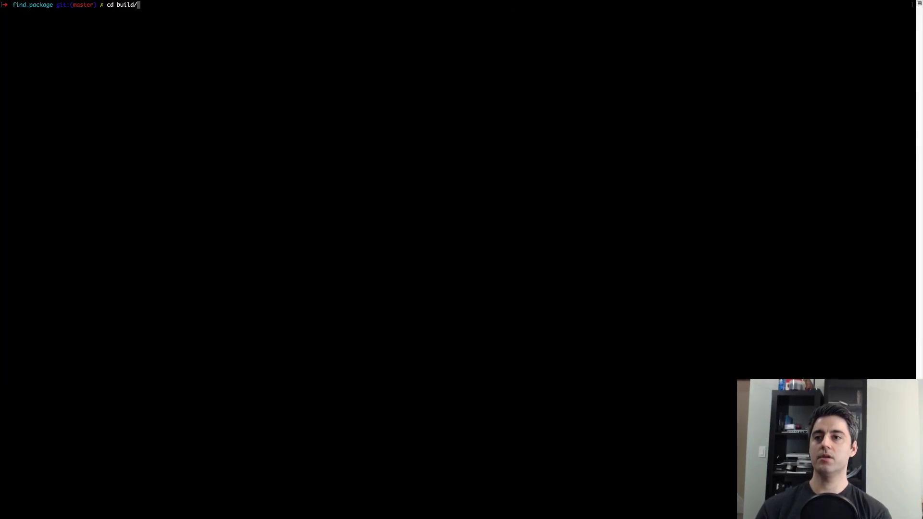
key(Return)
text(cmake ..)
key(Return)
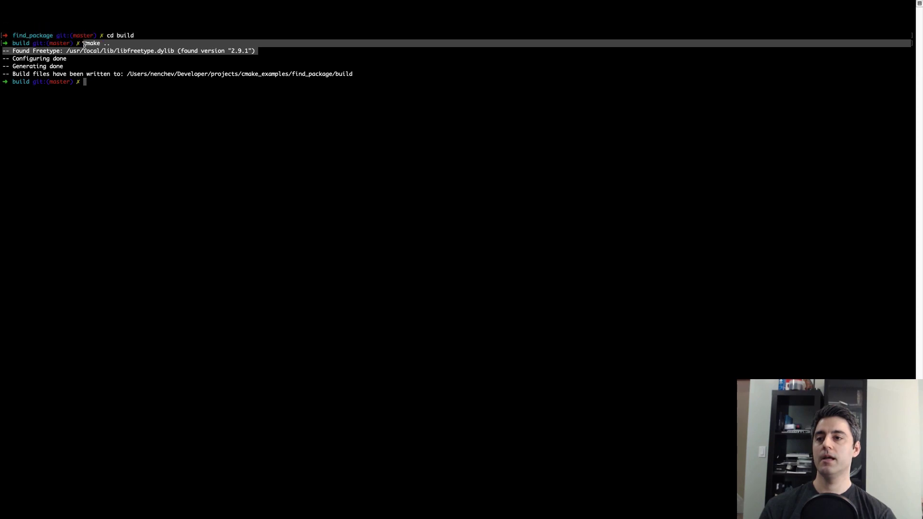
scroll(115, 96, down, 2)
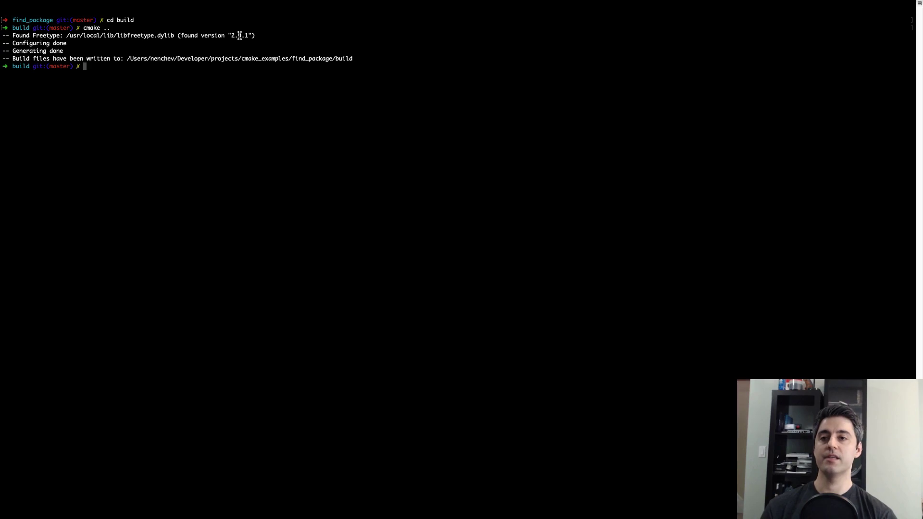
key(super+Tab)
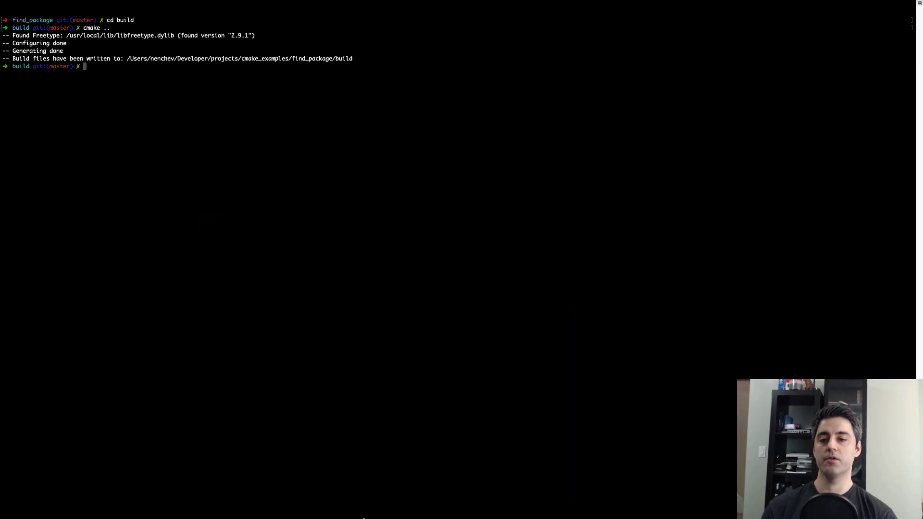
Glance at the FindFreetype result variables in Firefox, then return to Emacs
click(347, 507)
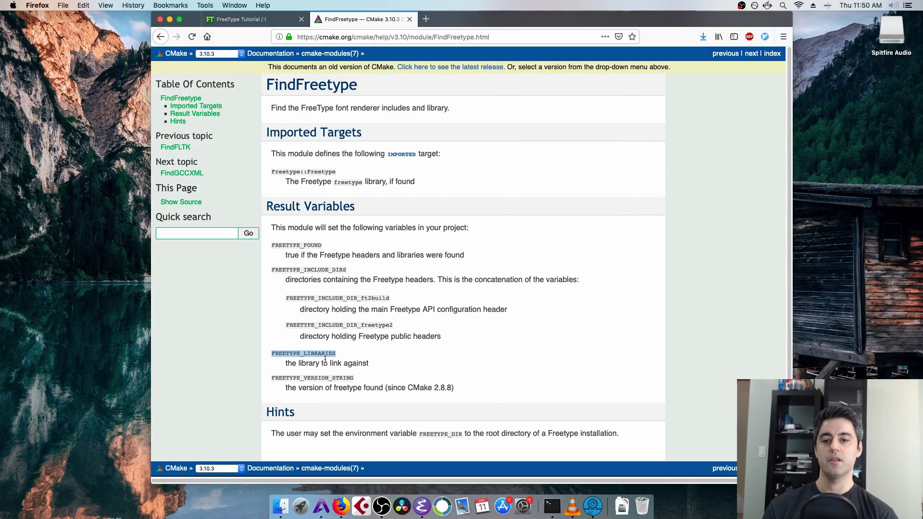
click(423, 507)
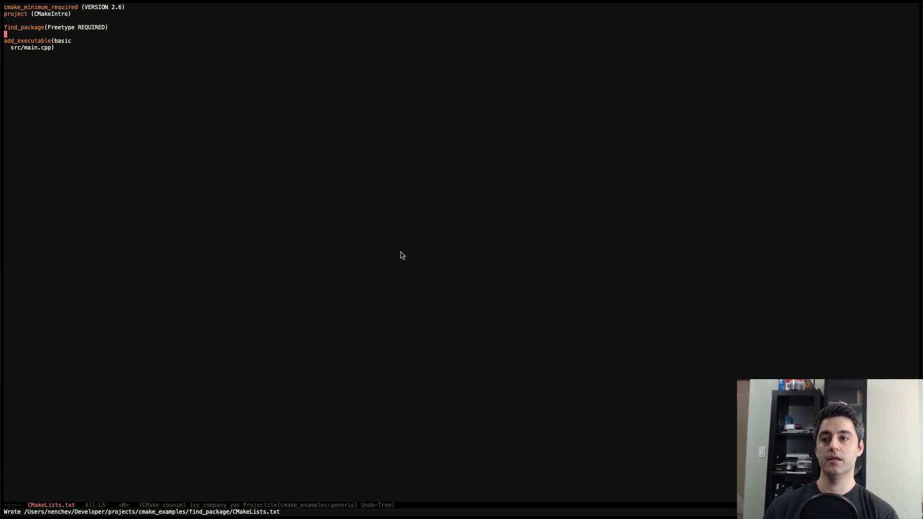
Paste target_include_directories(basic PUBLIC ${FREETYPE_INCLUDE_DIRS}) below add_executable and save CMakeLists.txt
key(ctrl+y)
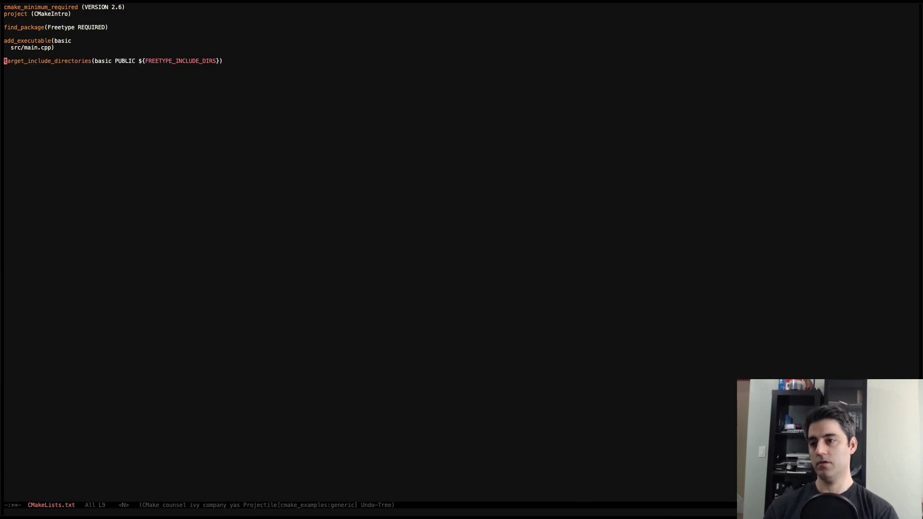
key(ctrl+x)
key(ctrl+s)
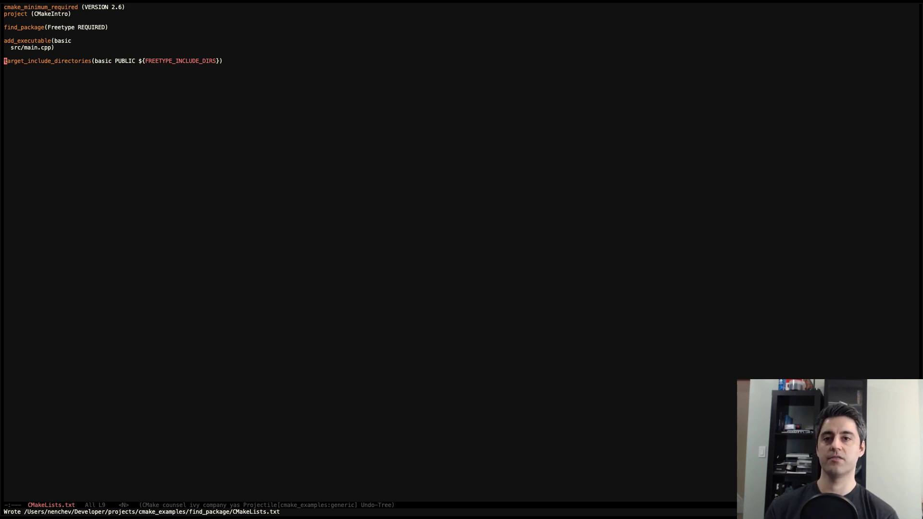
Save CMakeLists.txt and rerun cmake .. in Terminal
key(ctrl+x)
key(ctrl+s)
key(super+Tab)
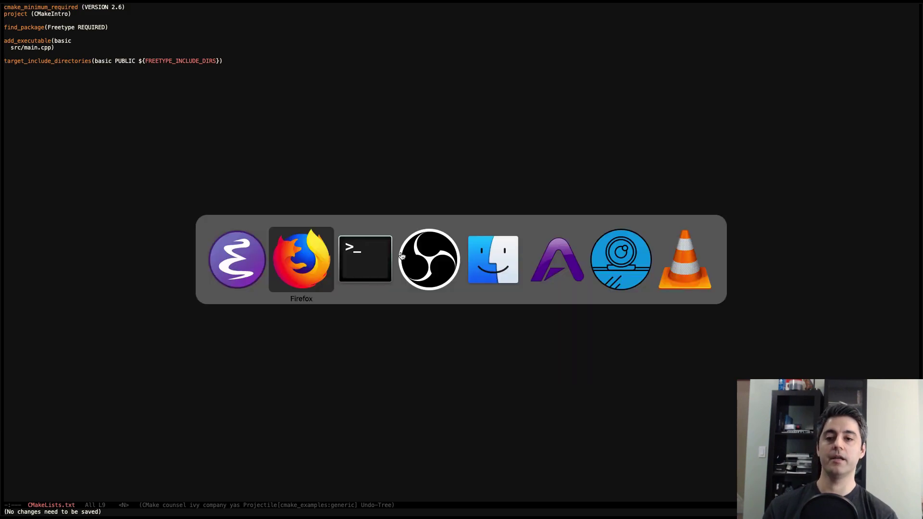
key(Tab)
text(cmake ..)
key(Return)
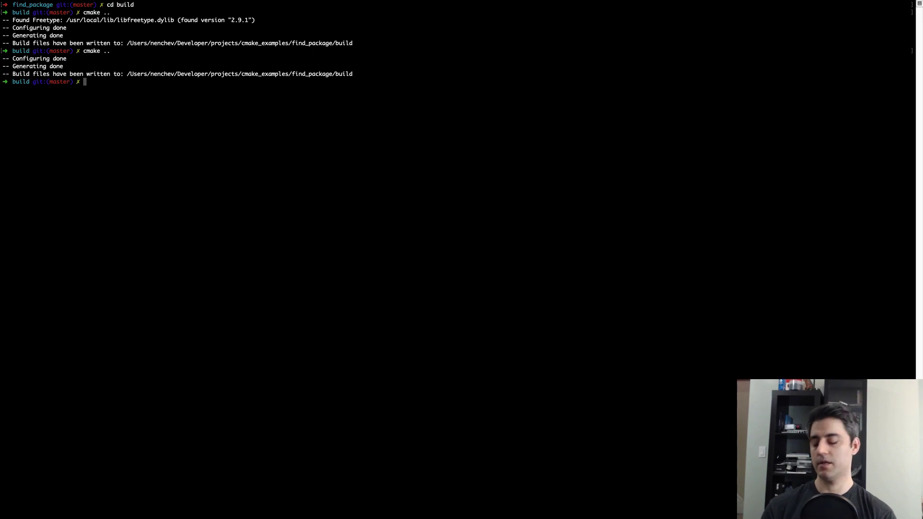
text(cui)
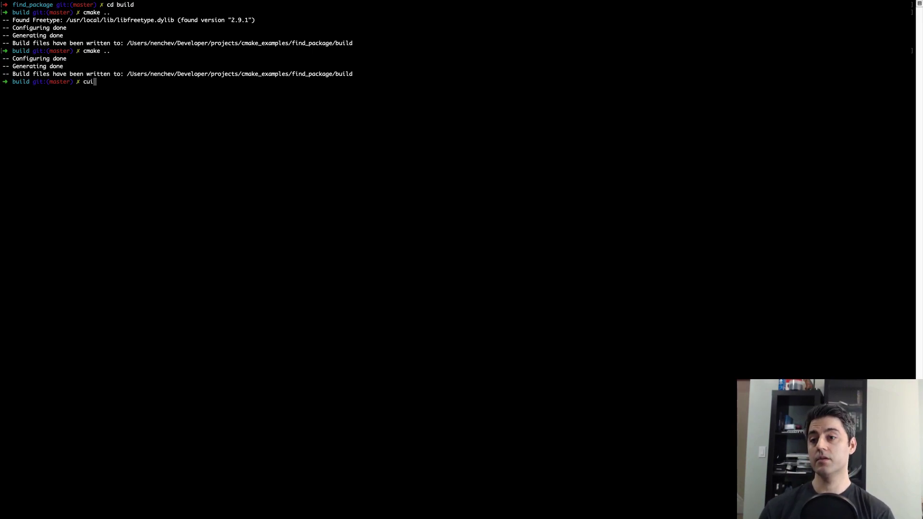
Build the project with cmake --build . and run ./basic successfully
key(BackSpace)
key(BackSpace)
text(cmake)
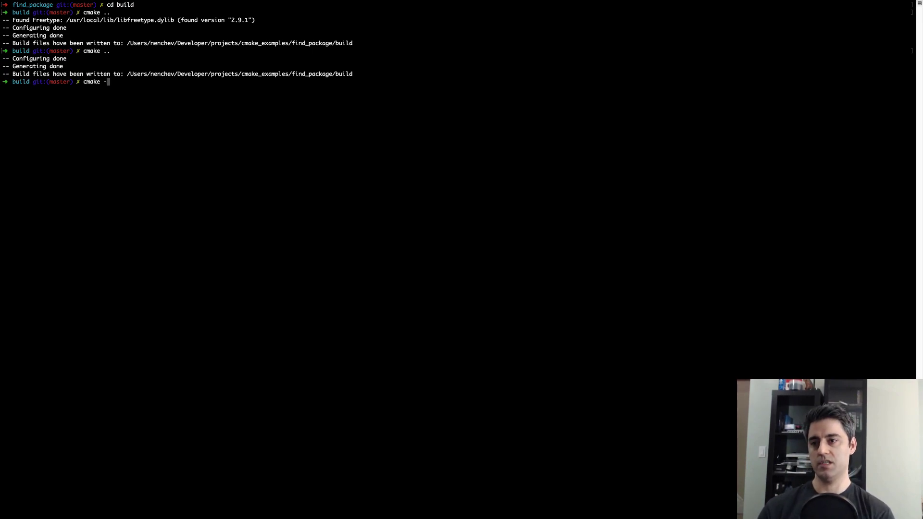
text(-build .)
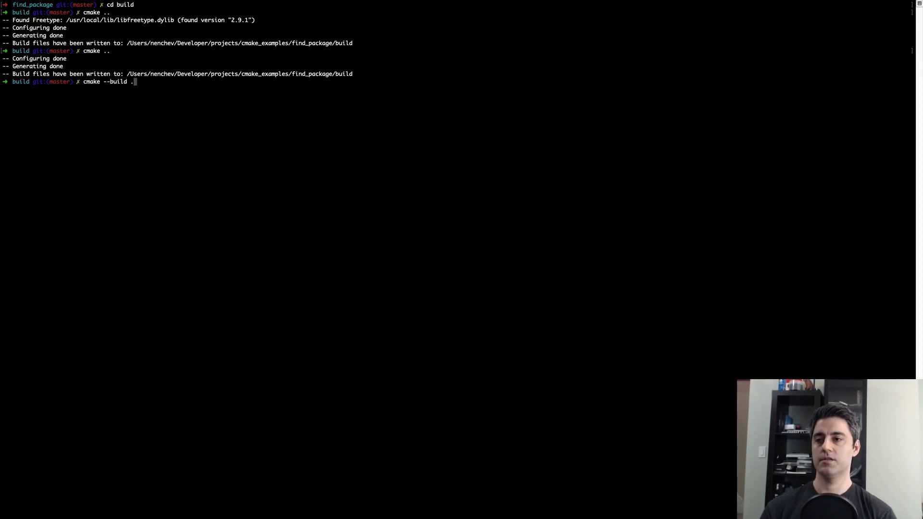
key(Return)
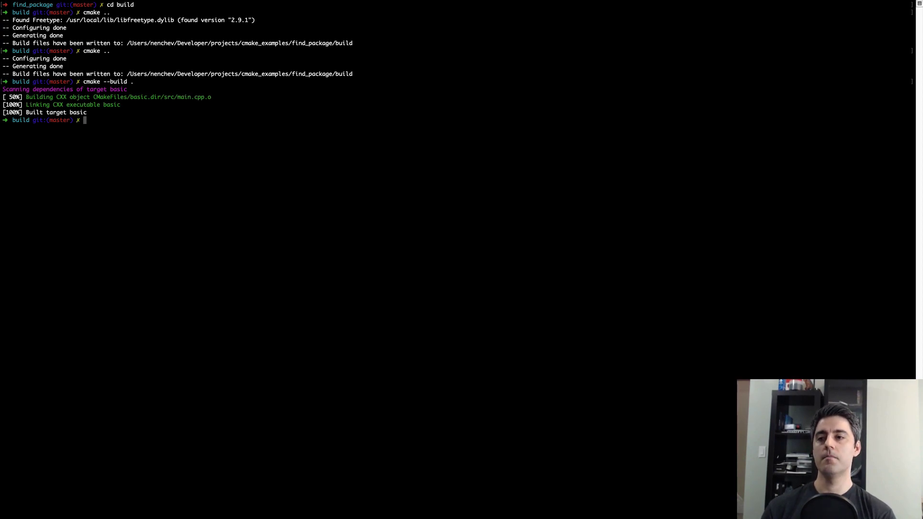
text(./)
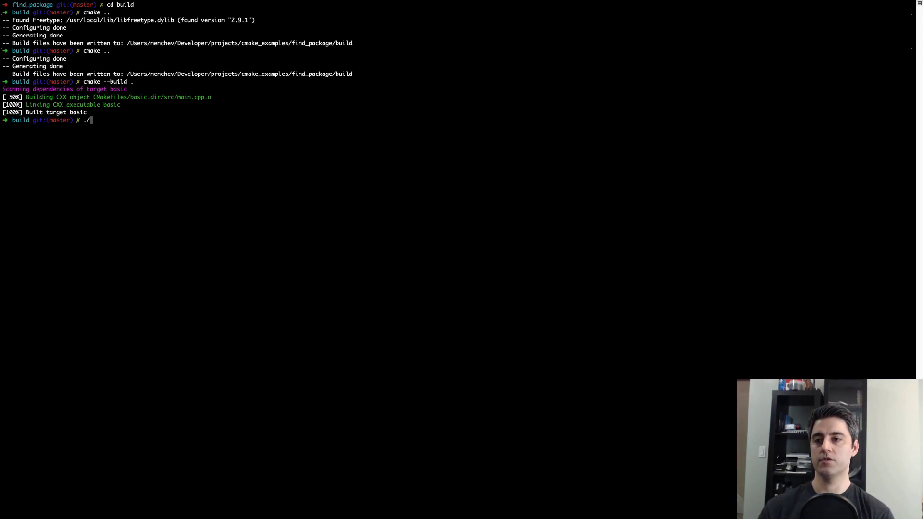
text(basic)
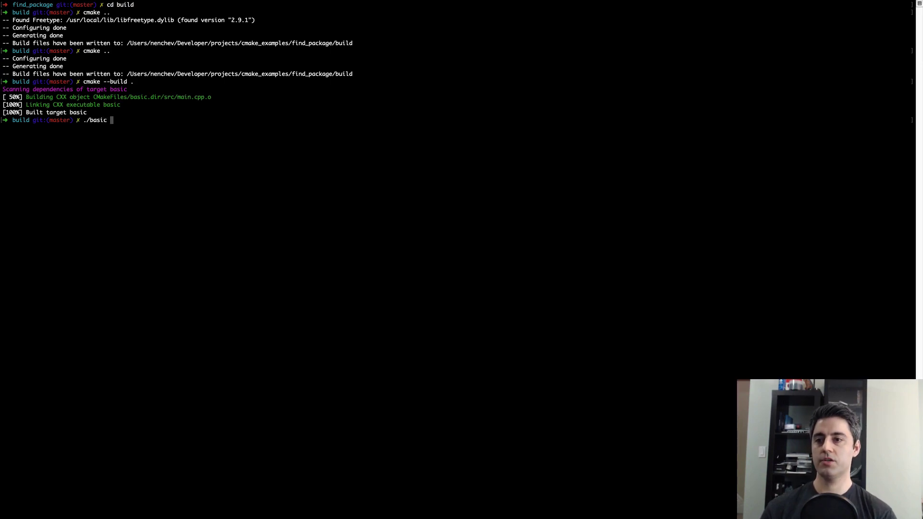
key(Return)
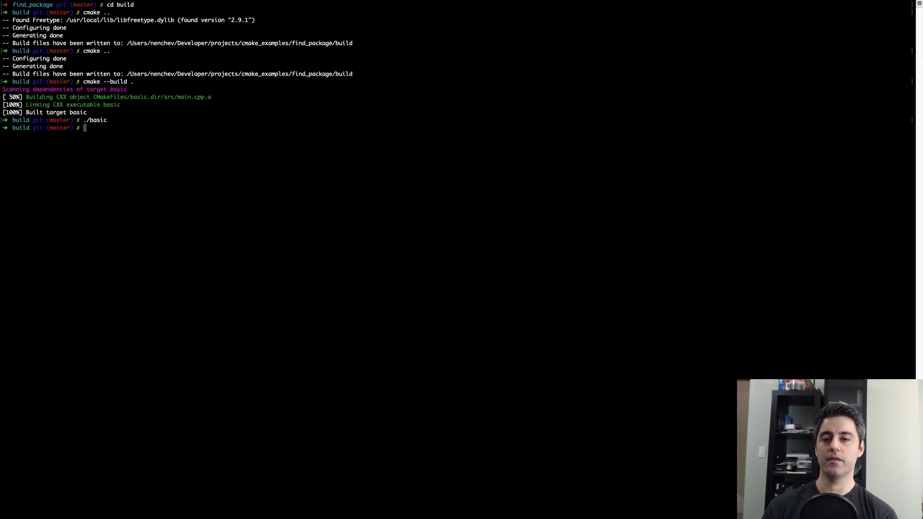
key(super+Tab)
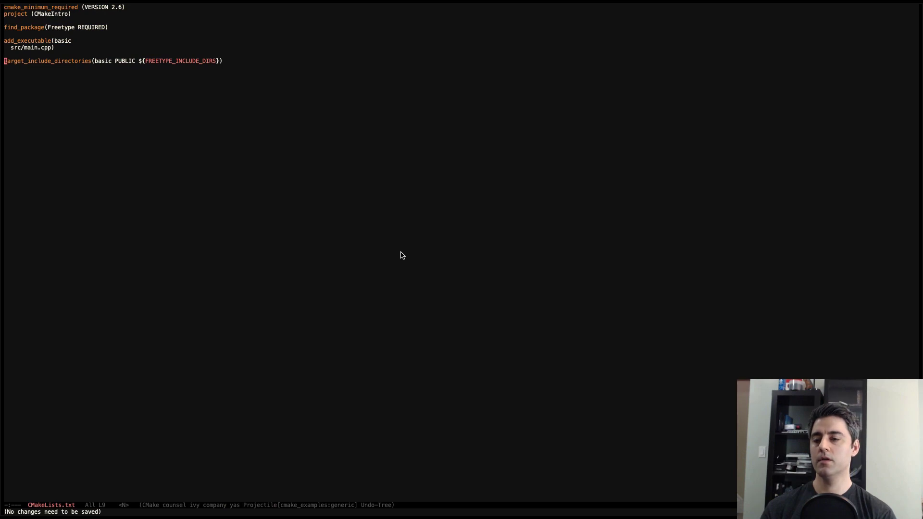
In main.cpp, paste an FT_Library declaration and FT_Init_FreeType(&library) into main, then save
key(ctrl+x)
key(b)
key(Return)
key(ctrl+y)
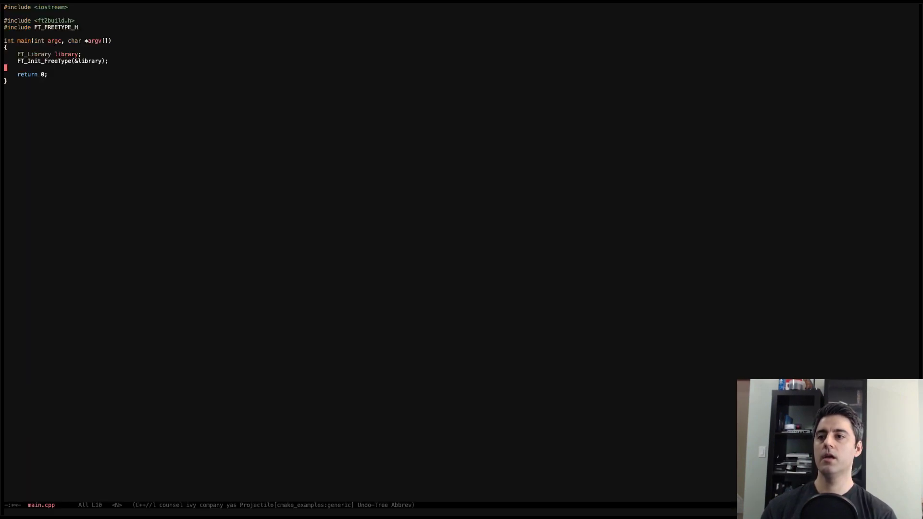
key(ctrl+x)
key(ctrl+s)
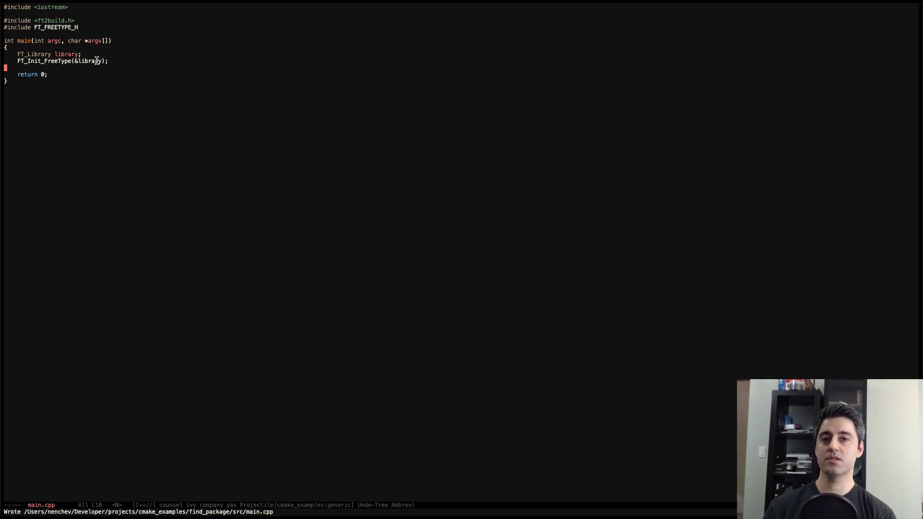
Rerun cmake --build . in Terminal, revealing the undefined _FT_Init_FreeType linker error
key(super+Tab)
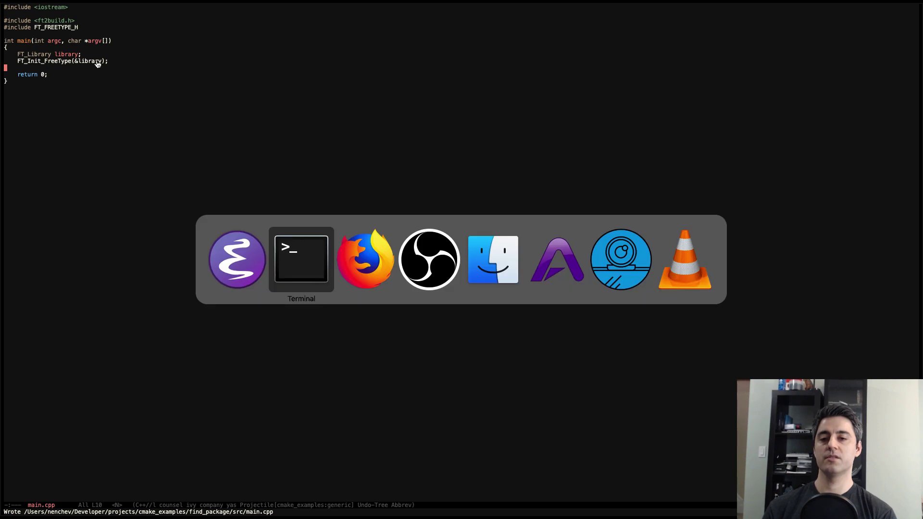
key(super+Tab)
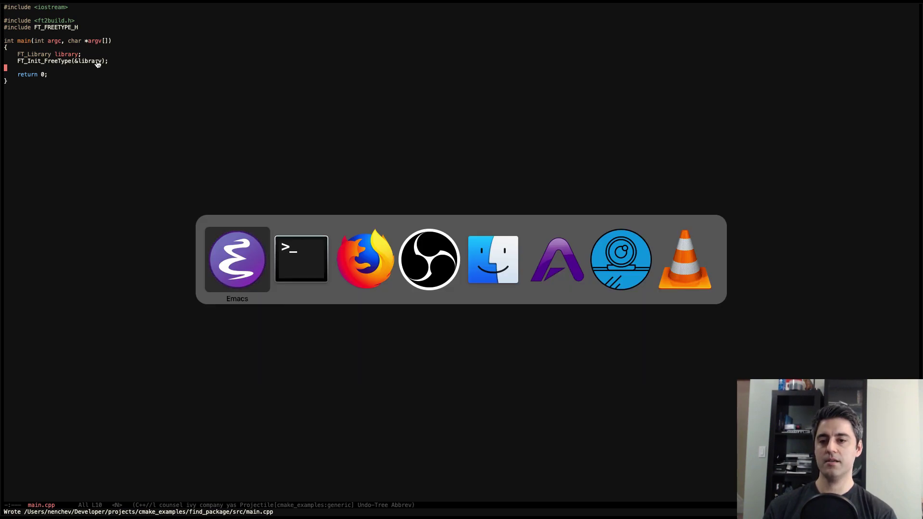
key(super+Tab)
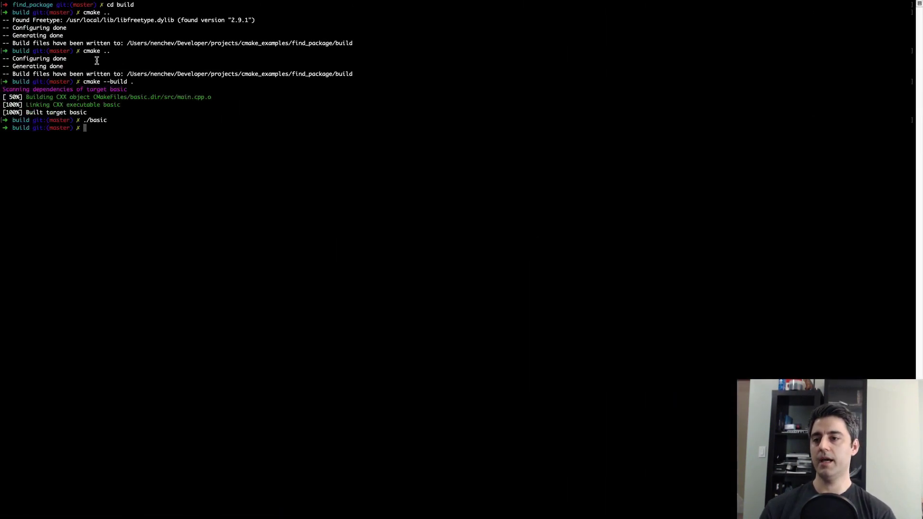
text(./basic)
key(Up)
key(Up)
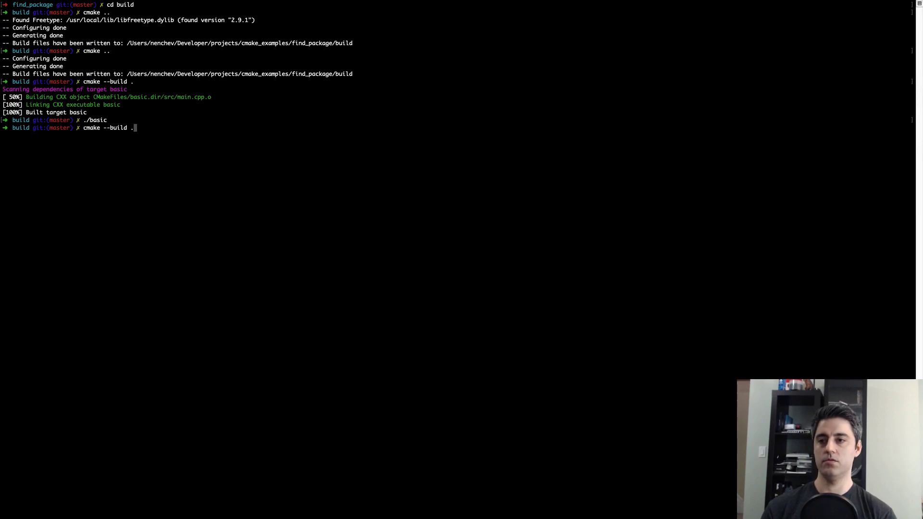
key(Return)
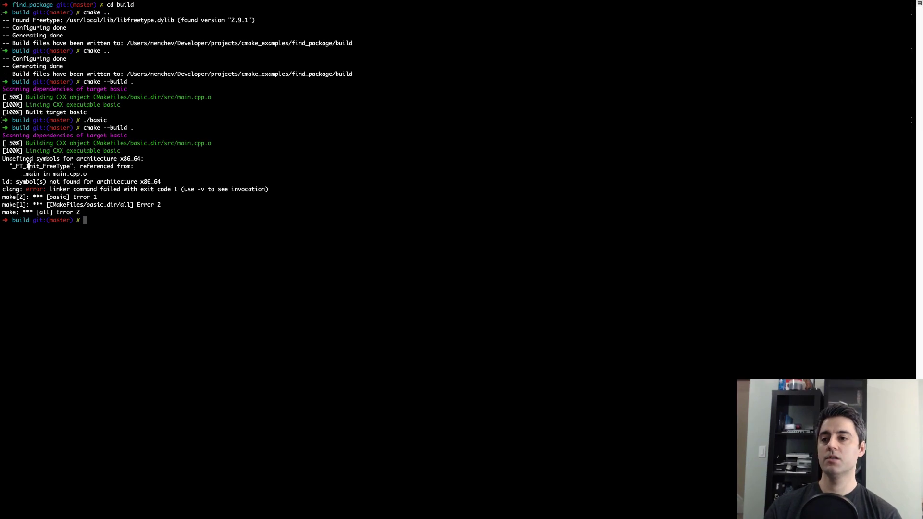
Add target_link_libraries(basic ${FREETYPE_LIBRARIES}) below target_include_directories in CMakeLists.txt
key(super+Tab)
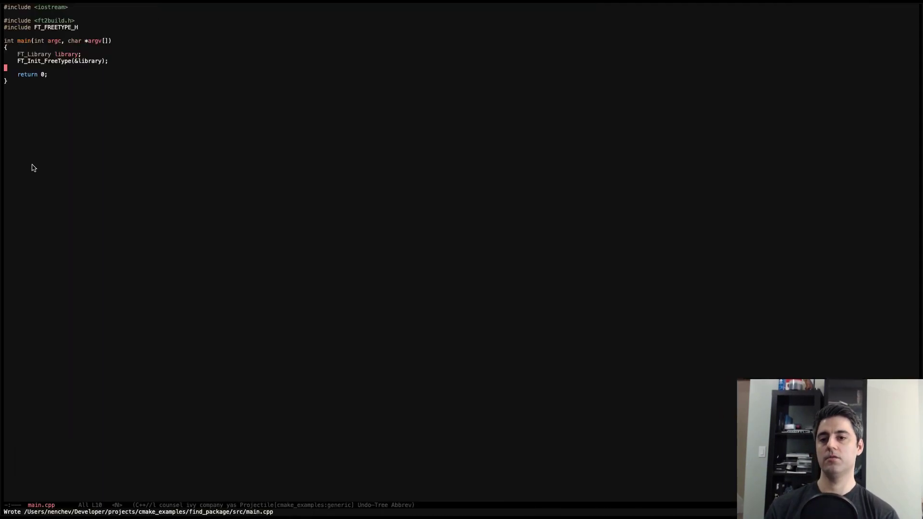
key(ctrl+x)
key(b)
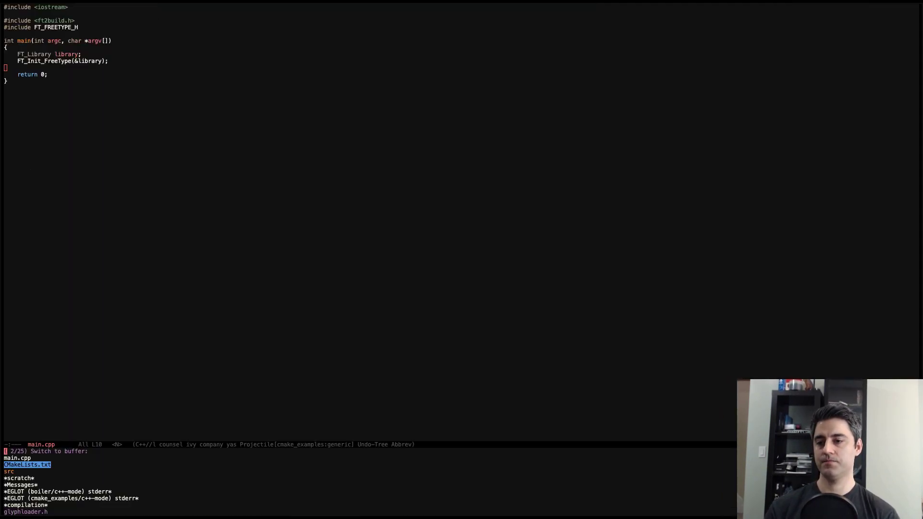
key(Return)
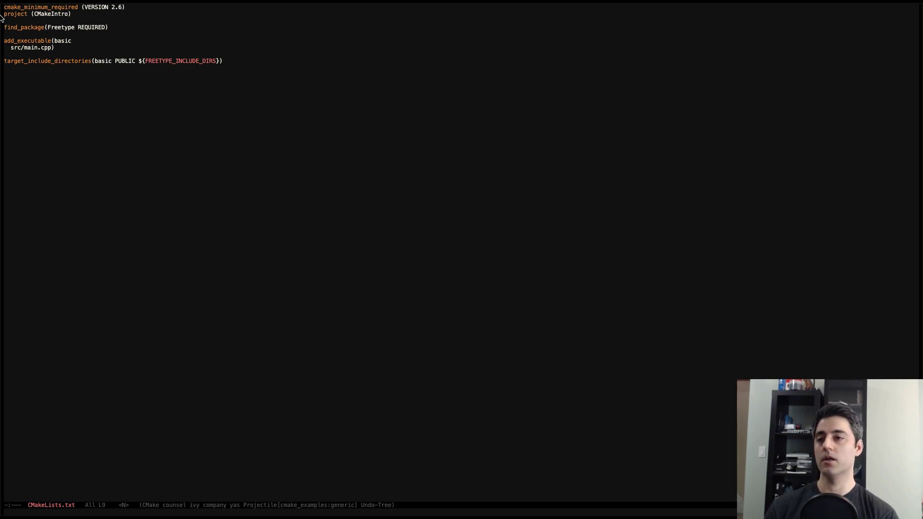
key(ctrl+slash)
text(target_link_libraries(basic ${FREETYPE_LIBRARIES}))
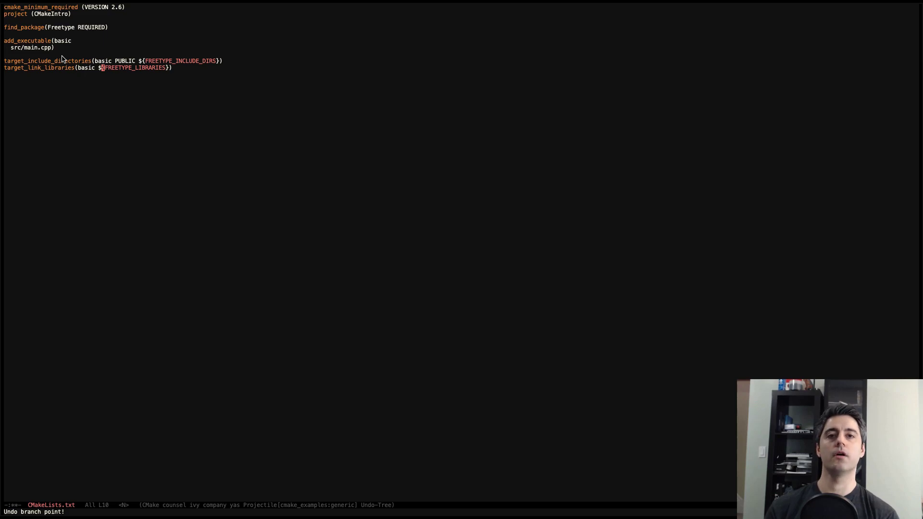
key(super+Tab)
text(./basic)
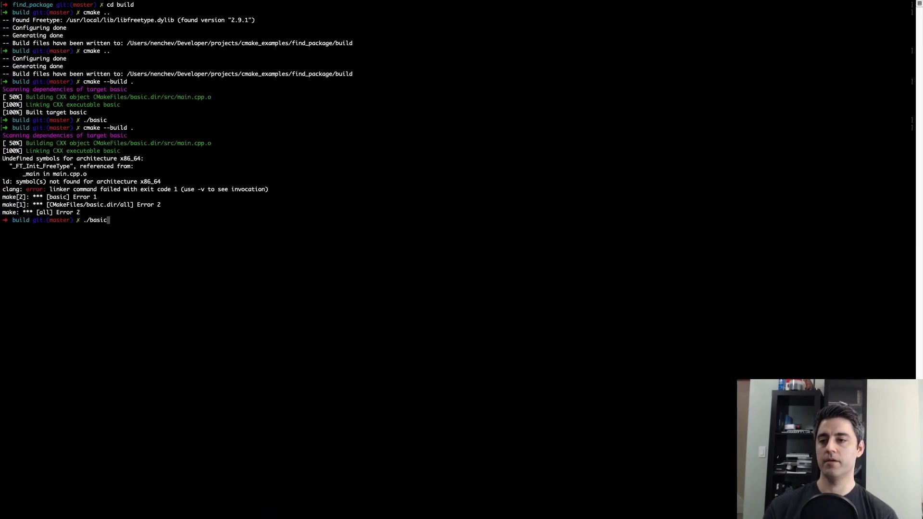
Rerun cmake .. and cmake --build . from the shell history
key(Up)
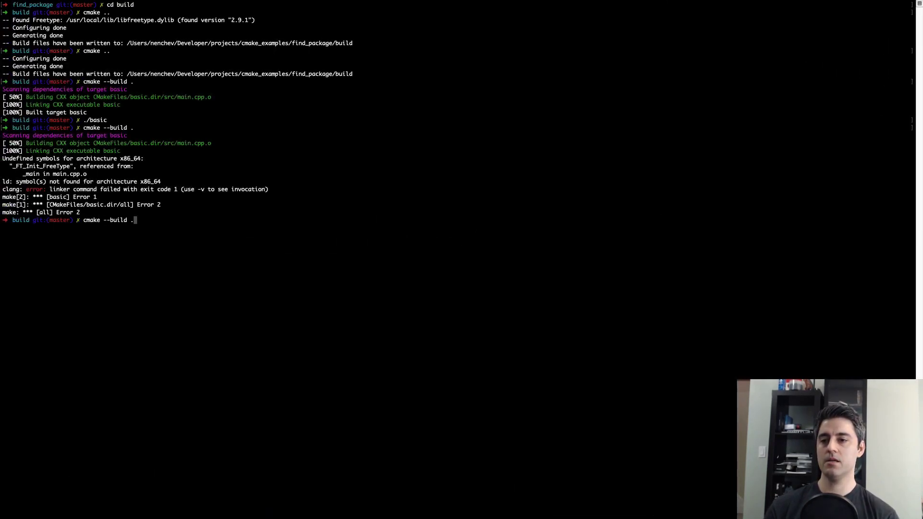
key(Down)
key(Up)
key(Up)
key(Up)
key(Return)
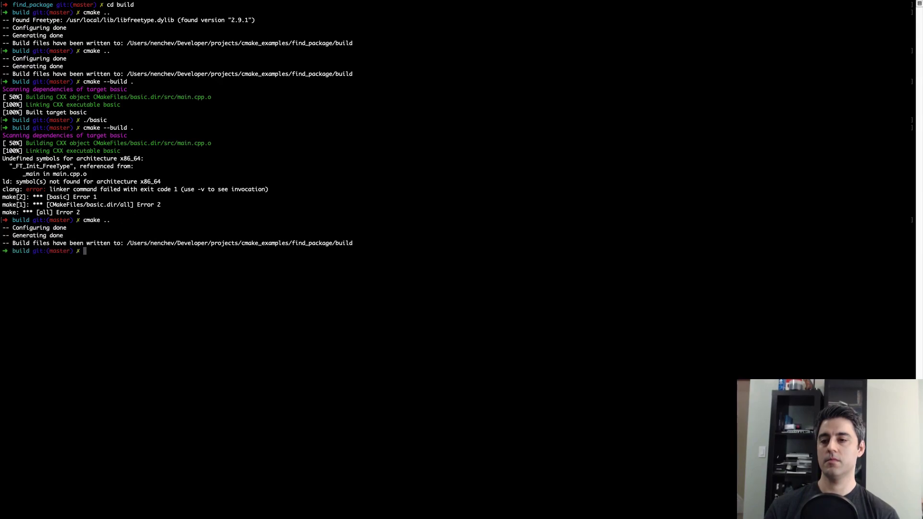
key(Up)
key(Up)
key(Up)
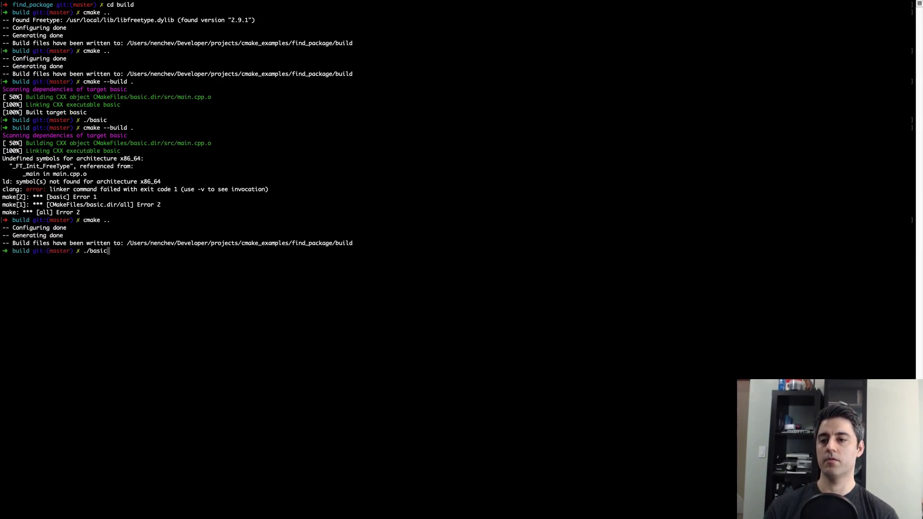
key(Down)
key(Return)
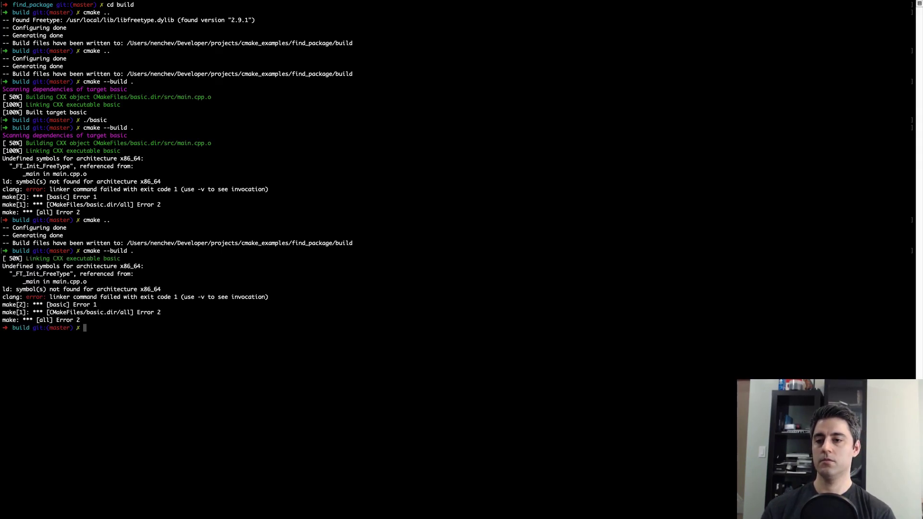
Save CMakeLists.txt in Emacs and rerun cmake .. in Terminal
key(super+Tab)
key(ctrl+x)
key(ctrl+s)
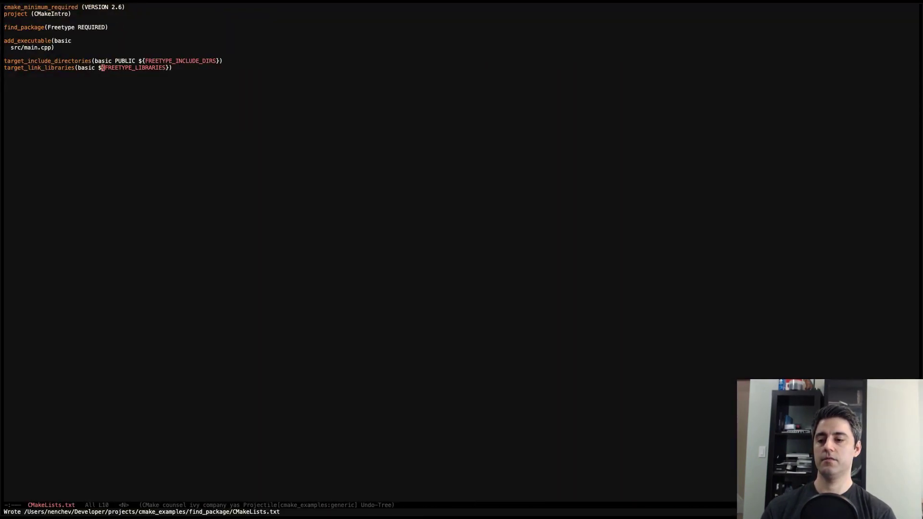
key(super+Tab)
key(Up)
key(Up)
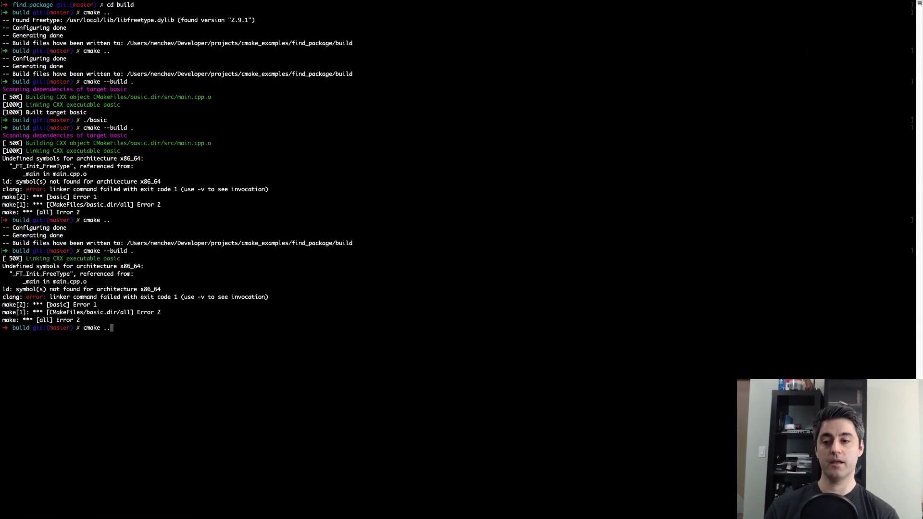
key(Return)
key(Up)
key(Up)
Rebuild basic, now linking FreeType, and run ./basic without errors
key(Return)
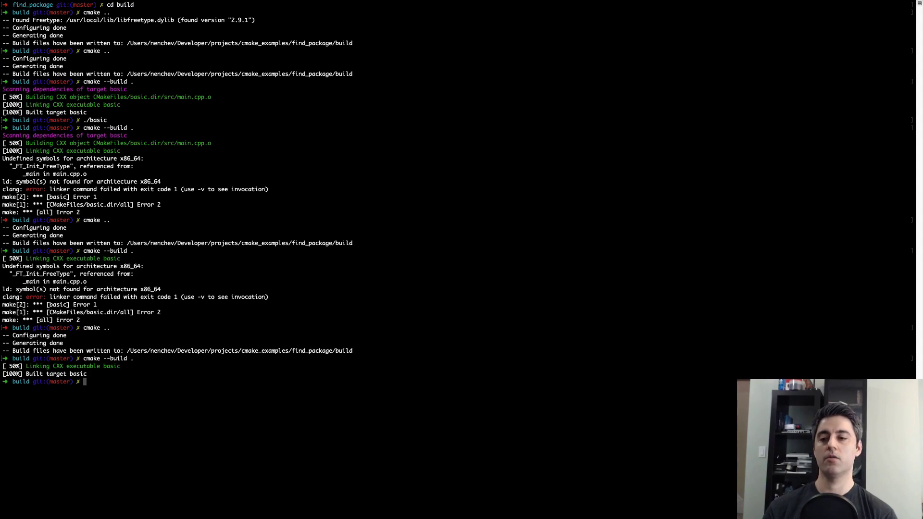
text(./basic)
key(Return)
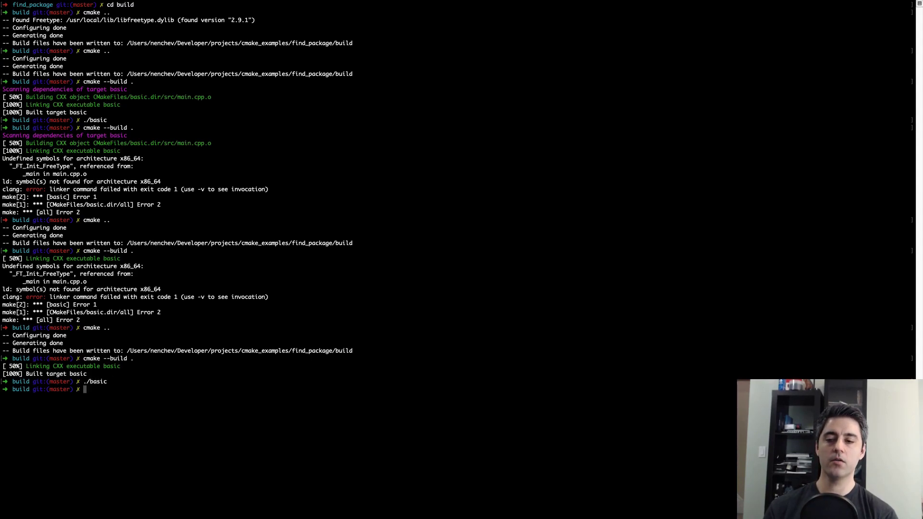
key(super+Tab)
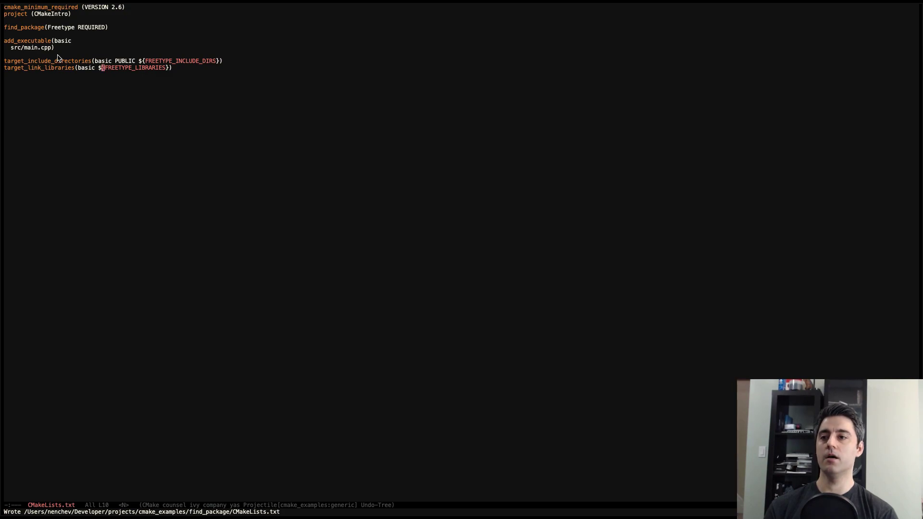
Open main.cpp and step through its FreeType includes and FT_Library declaration
key(ctrl+x)
key(b)
key(Return)
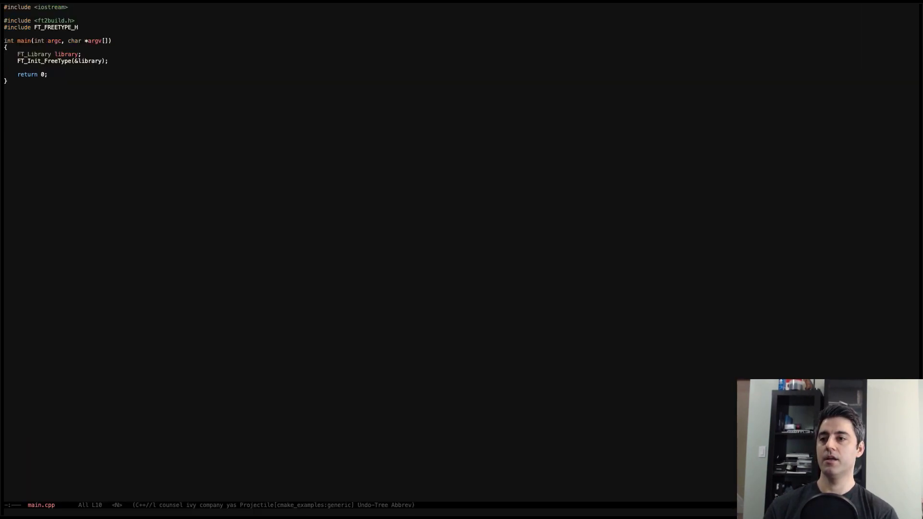
key(Up)
key(Up)
key(Up)
key(Up)
key(Up)
key(Up)
key(Up)
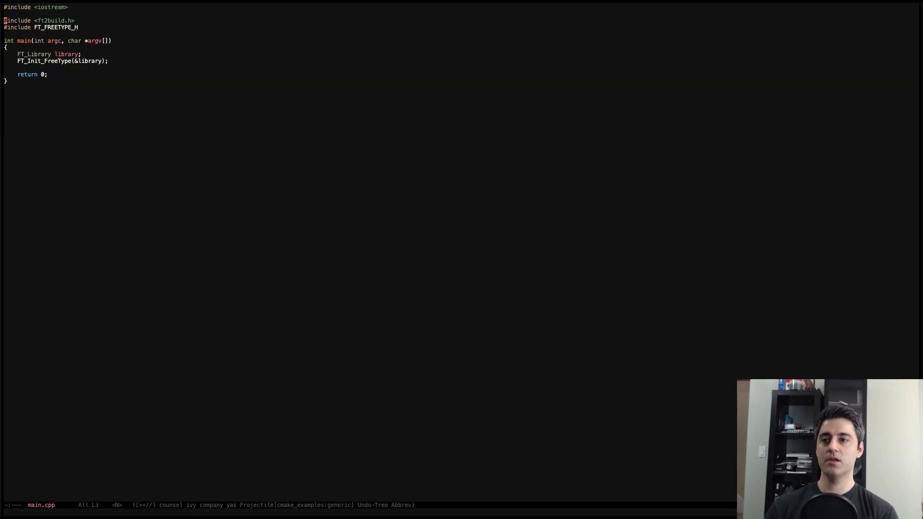
key(Down)
key(Down)
key(Down)
key(Down)
key(Down)
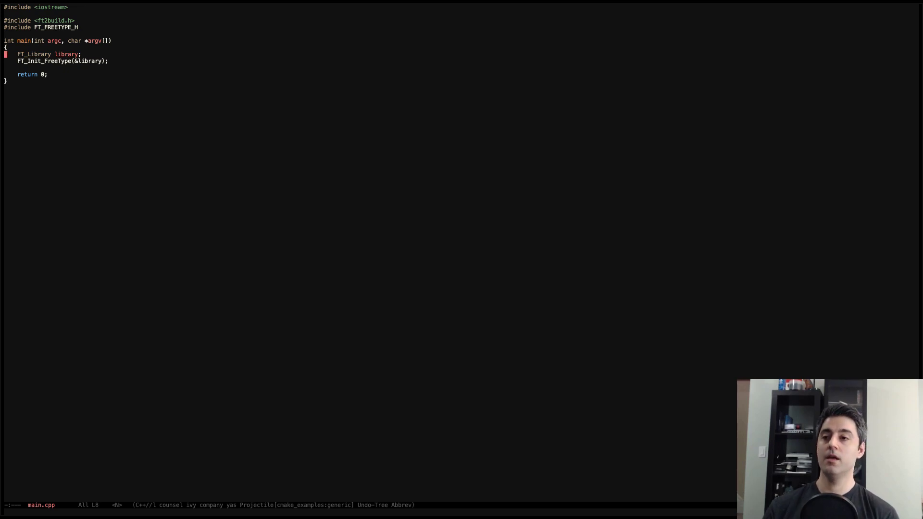
Switch back to CMakeLists.txt and move up to the find_package(Freetype REQUIRED) line
key(ctrl+x)
key(b)
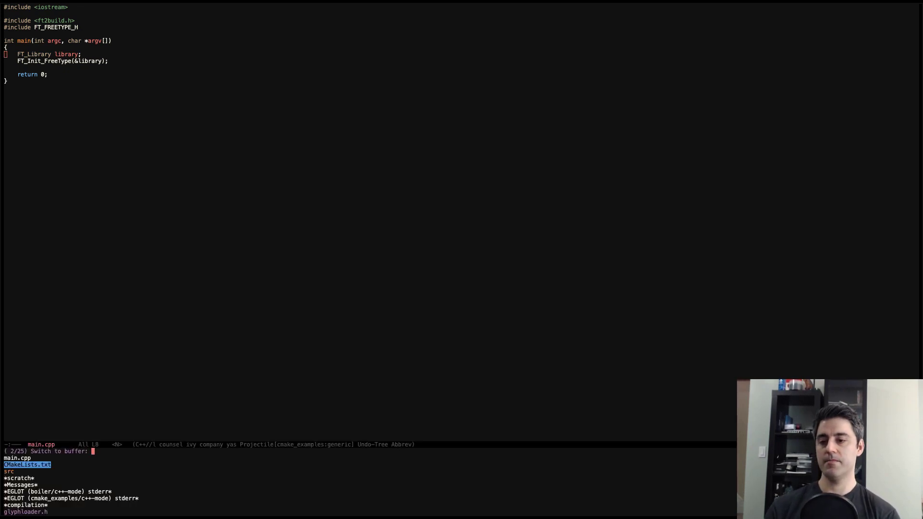
key(Return)
key(Up)
key(Up)
key(Up)
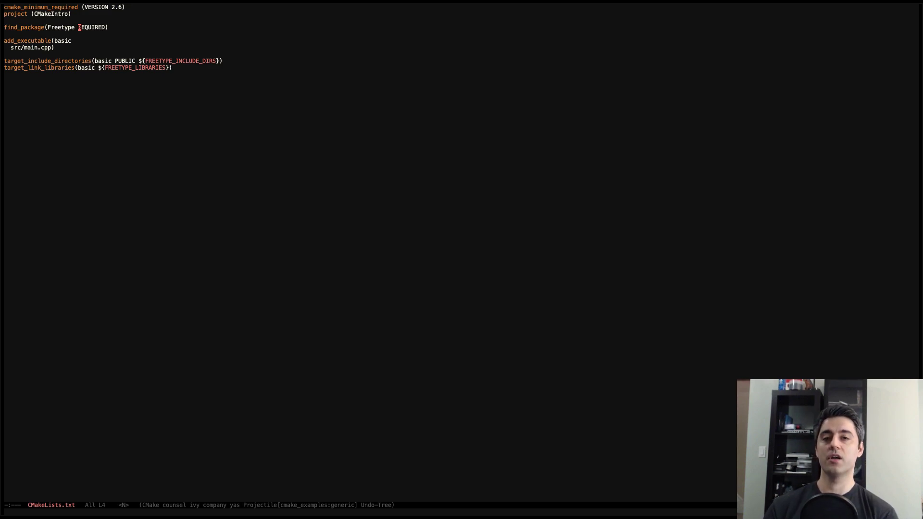
key(Down)
key(Down)
key(Down)
key(Down)
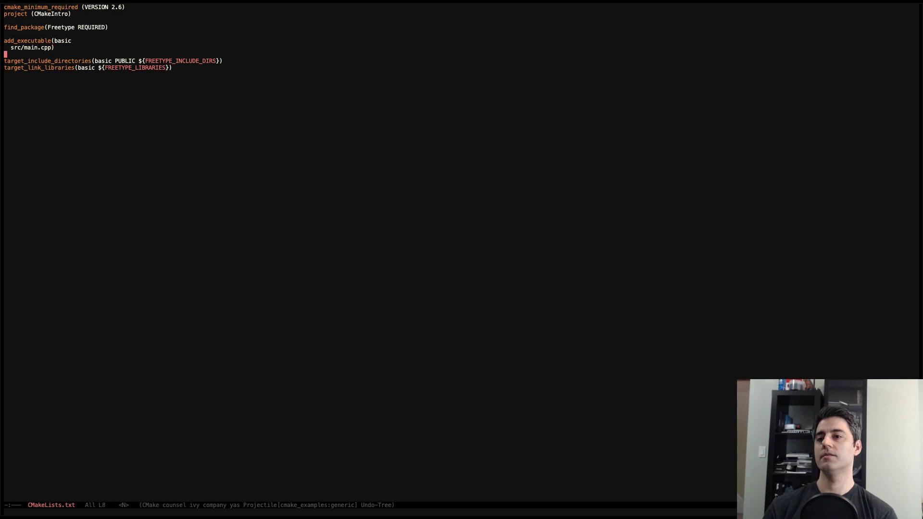
key(Down)
key(alt+f)
key(alt+f)
key(alt+f)
key(alt+b)
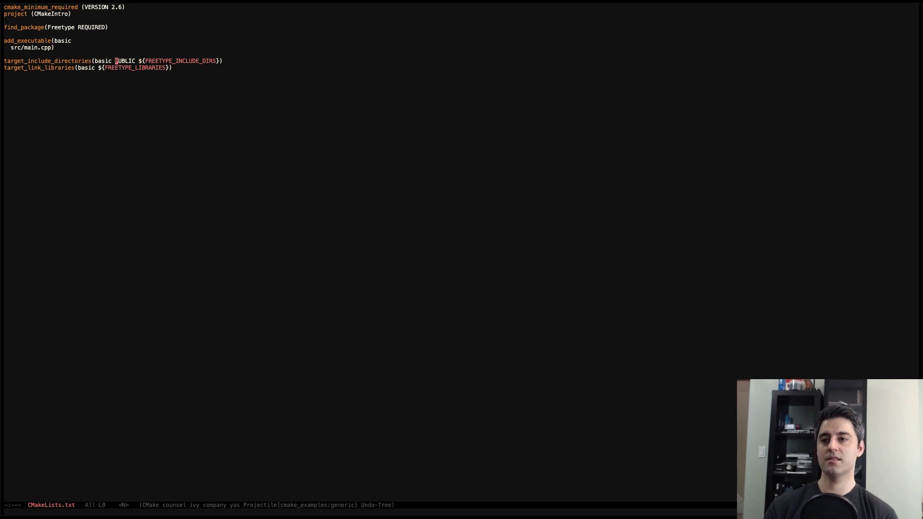